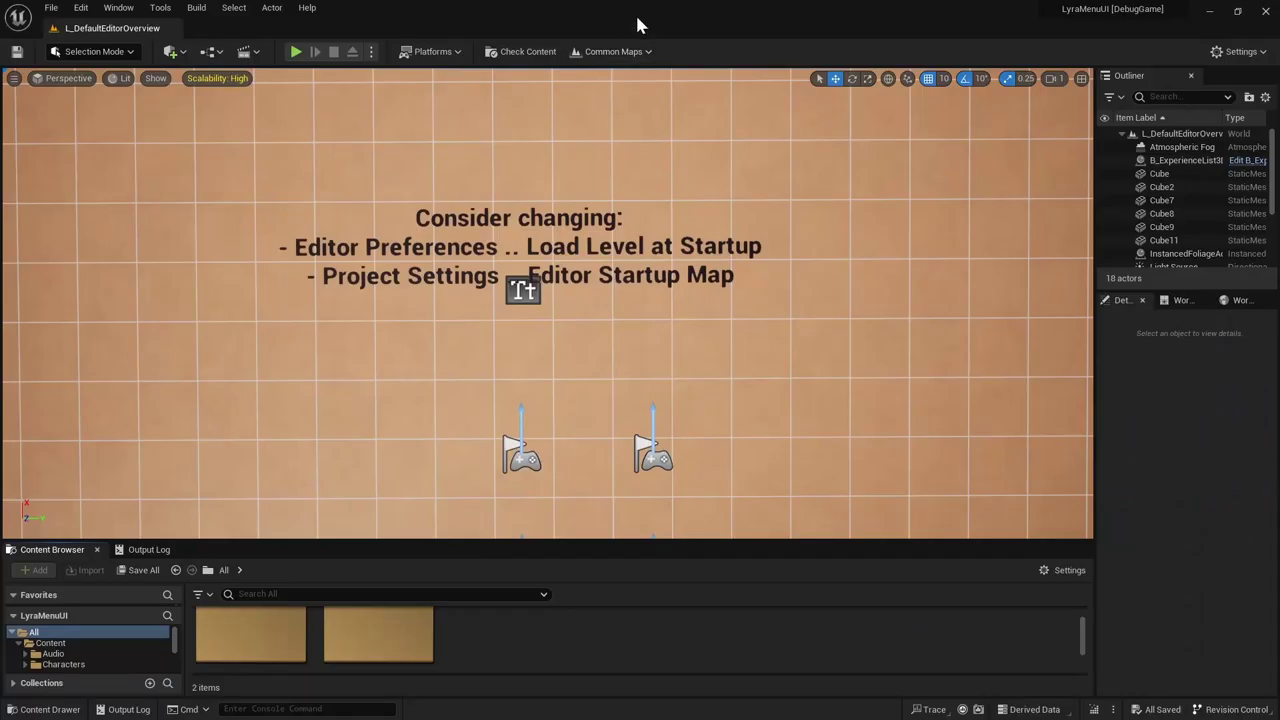
Open L_LyraFrontEnd from Common Maps, play it, and view the Options language settings.
click(603, 51)
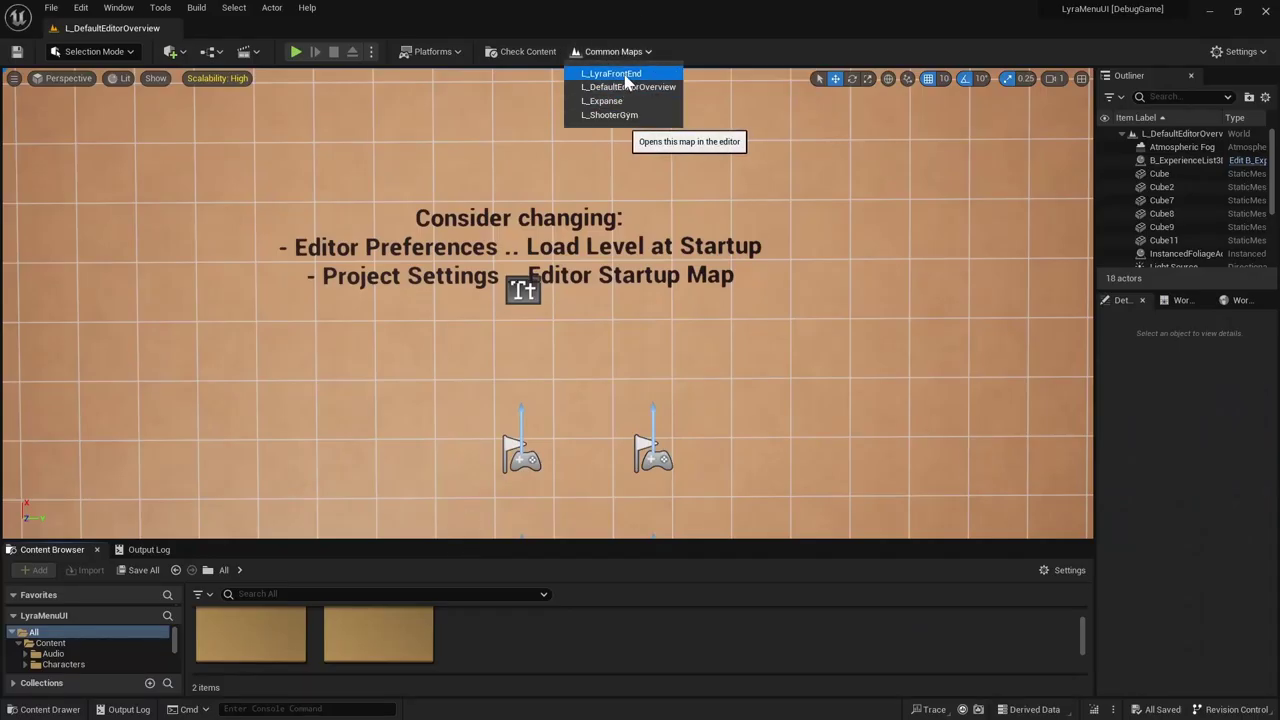
click(626, 78)
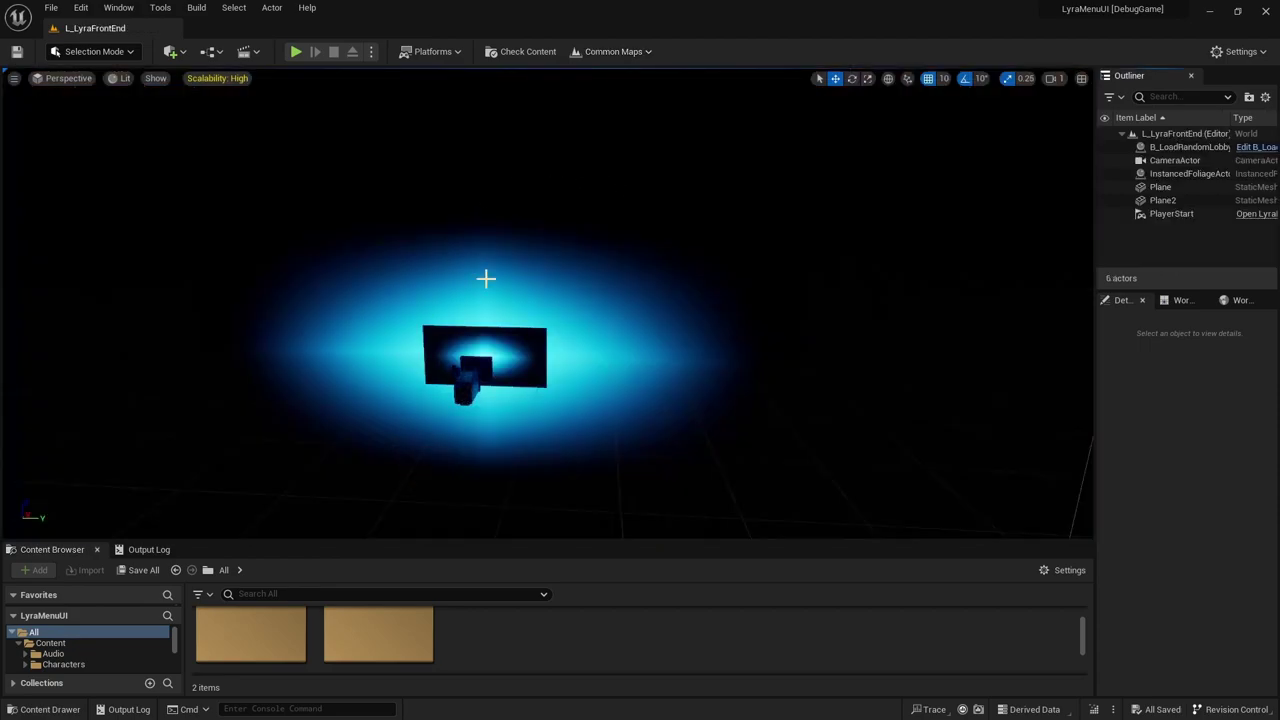
click(296, 51)
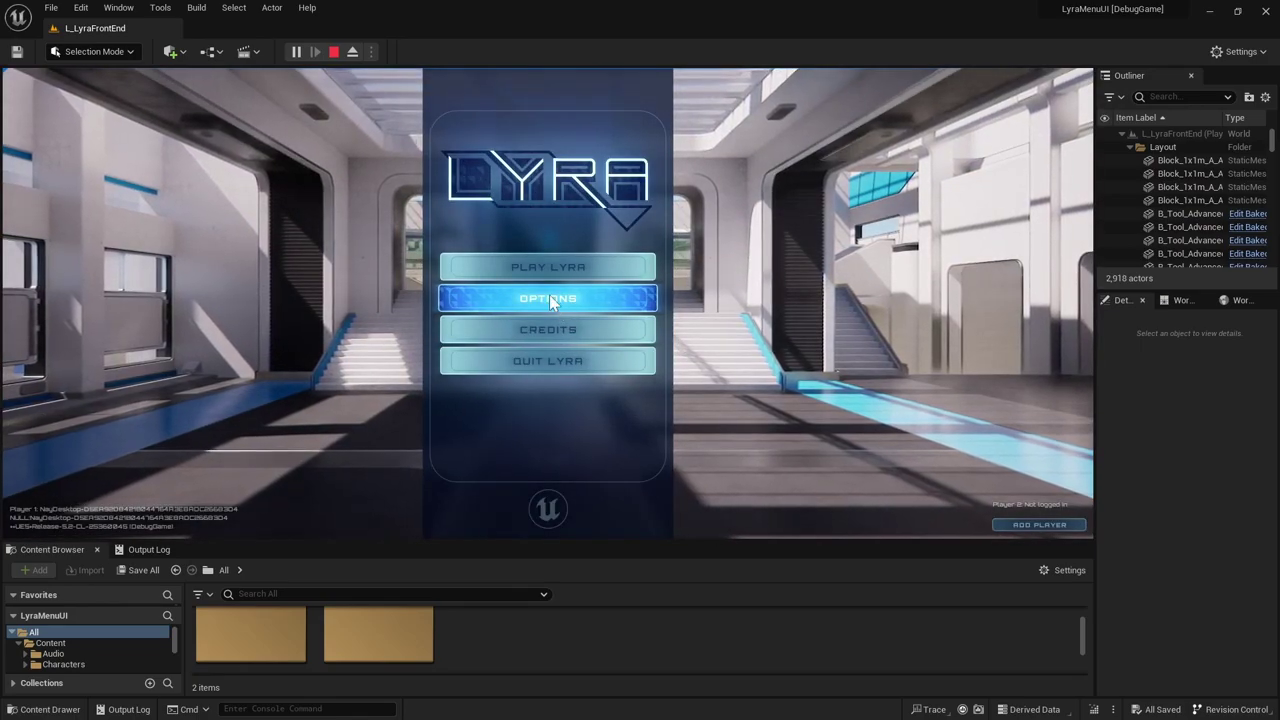
click(559, 301)
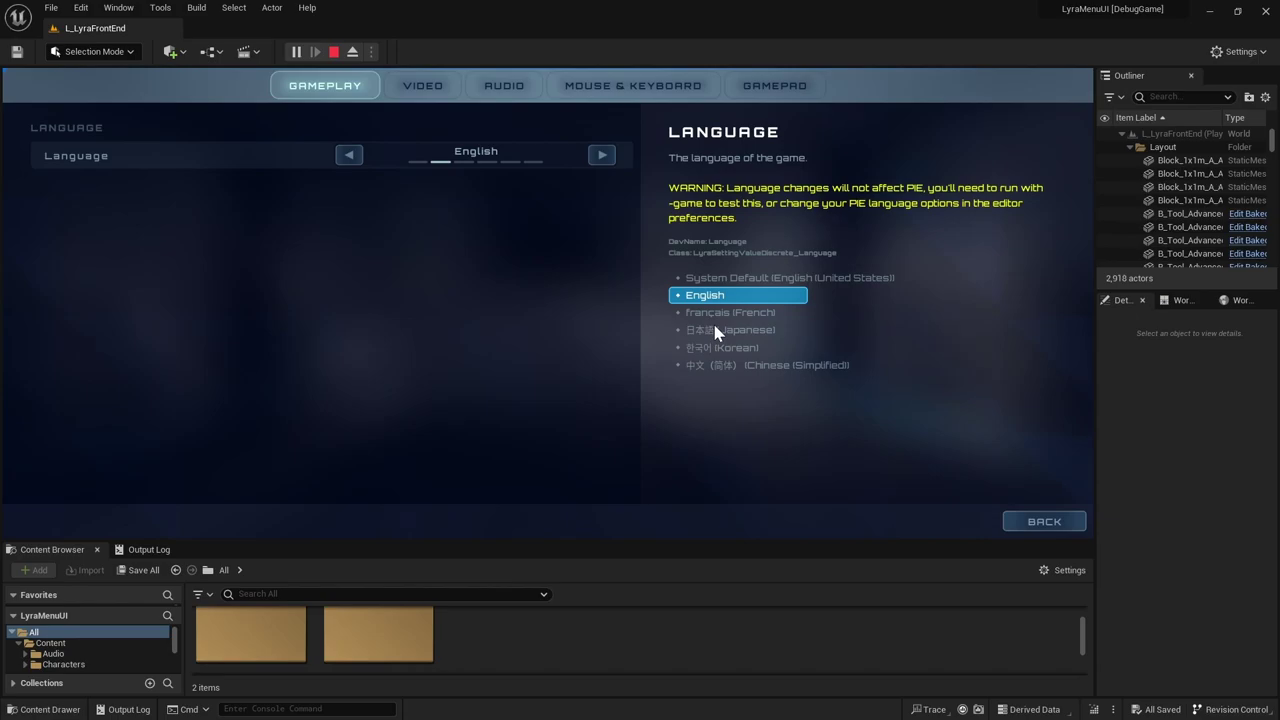
Stop the play session and open the Localization Dashboard from Tools.
key(Escape)
click(161, 8)
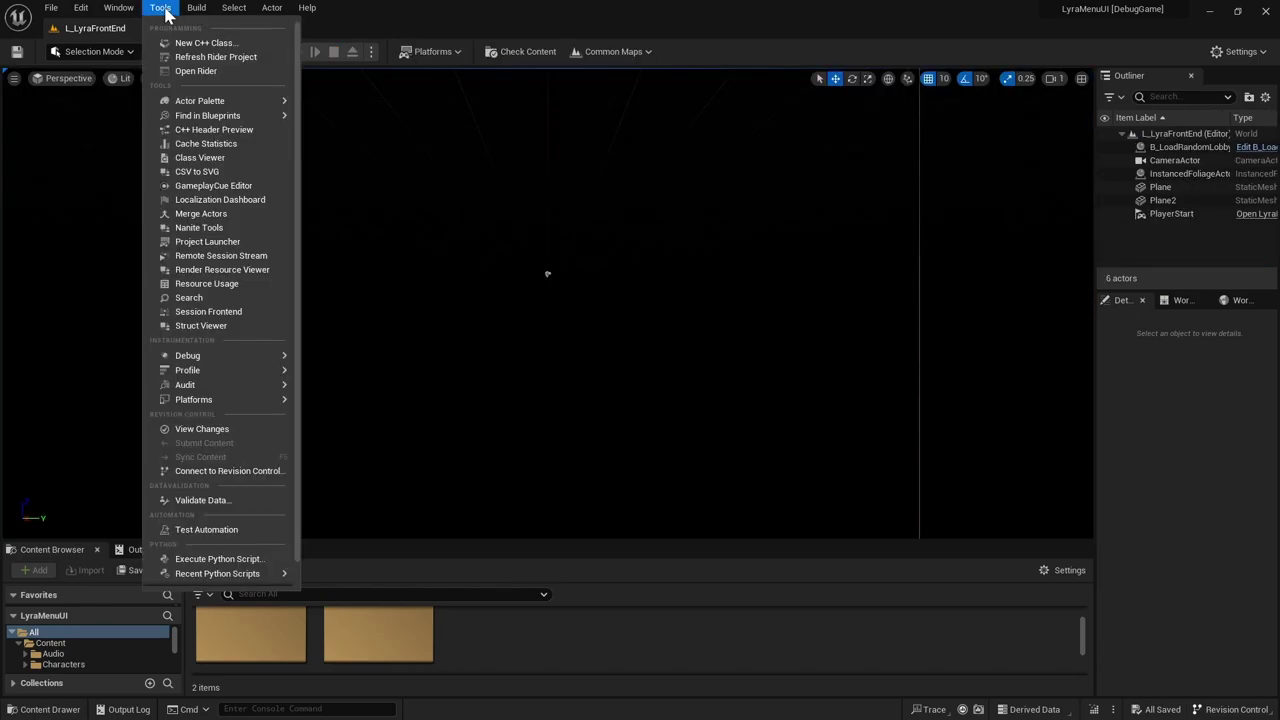
click(212, 200)
Move the Localization Dashboard window up and enlarge it in both directions.
drag(628, 256, 607, 120)
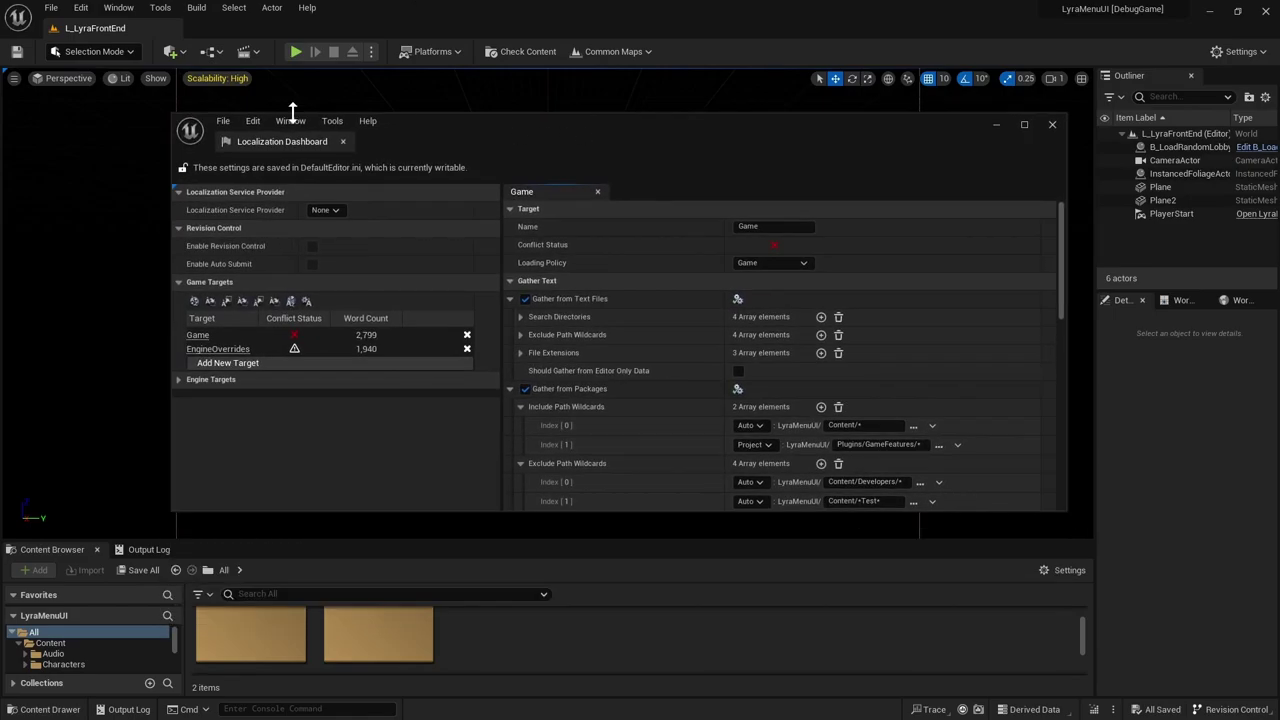
drag(172, 112, 73, 56)
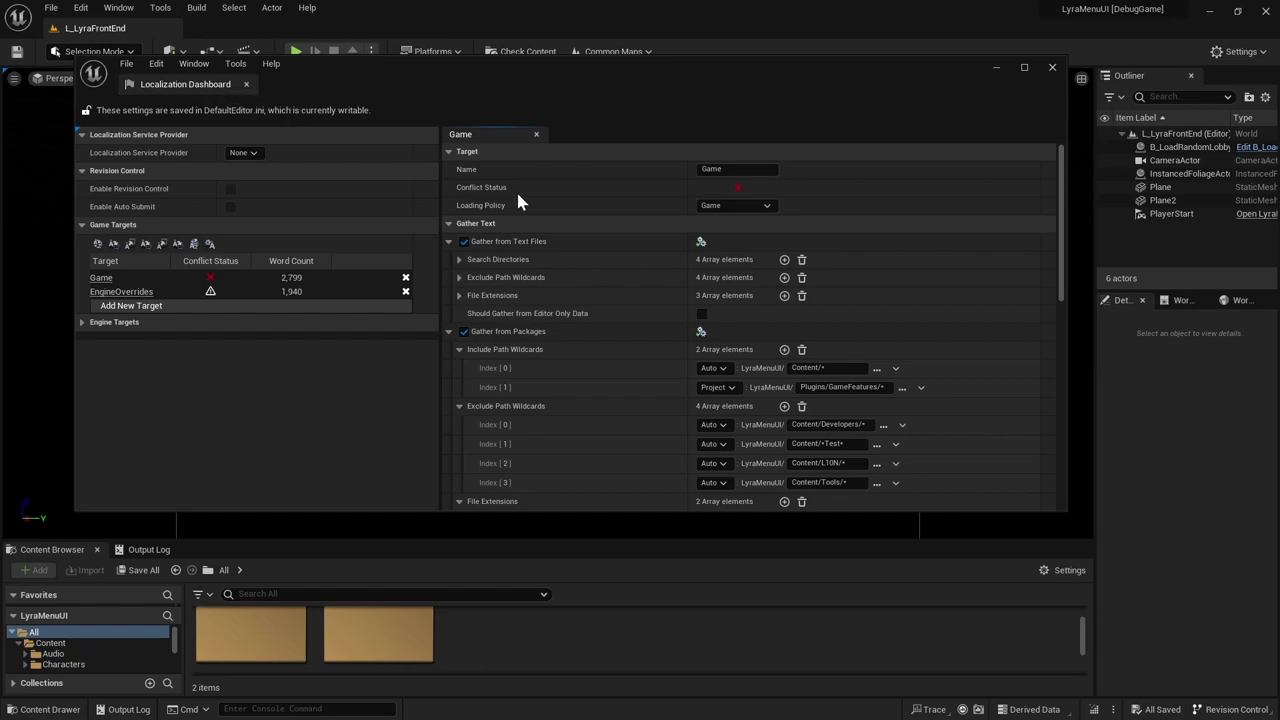
drag(1066, 510, 1143, 609)
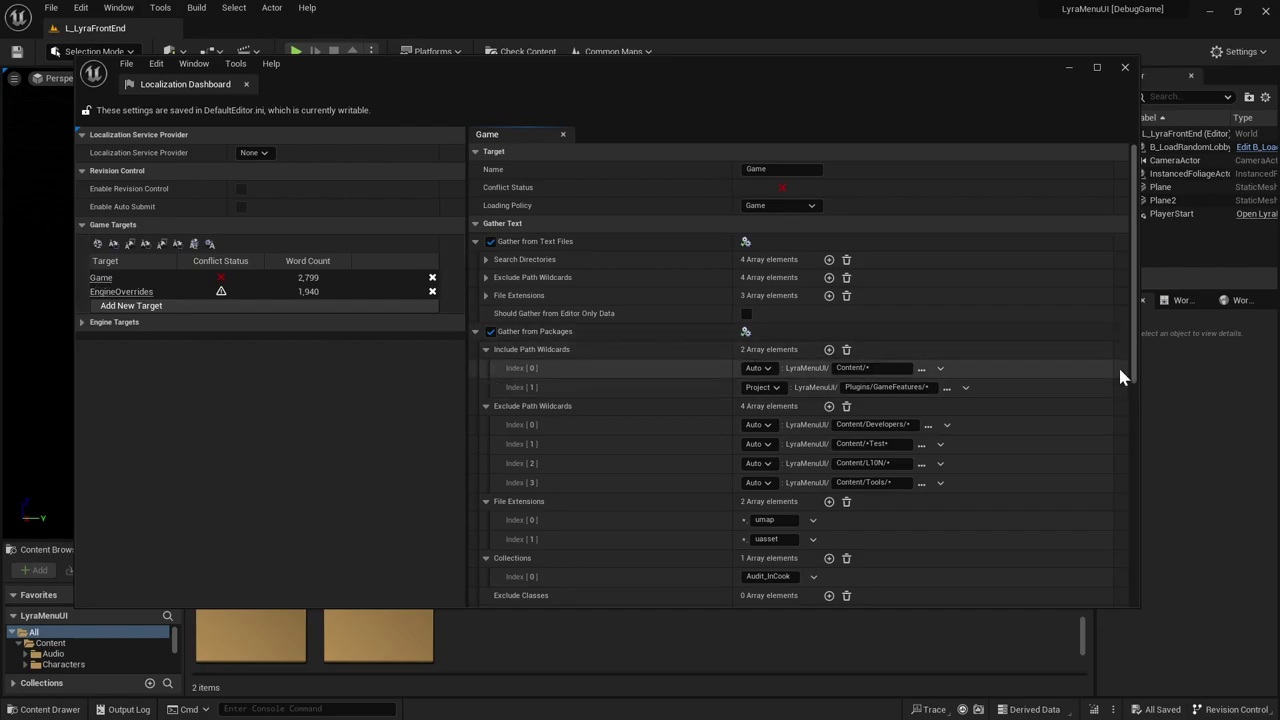
Scroll to the Game target's Cultures table and compile the Spanish translations.
scroll(1093, 543, down, 5)
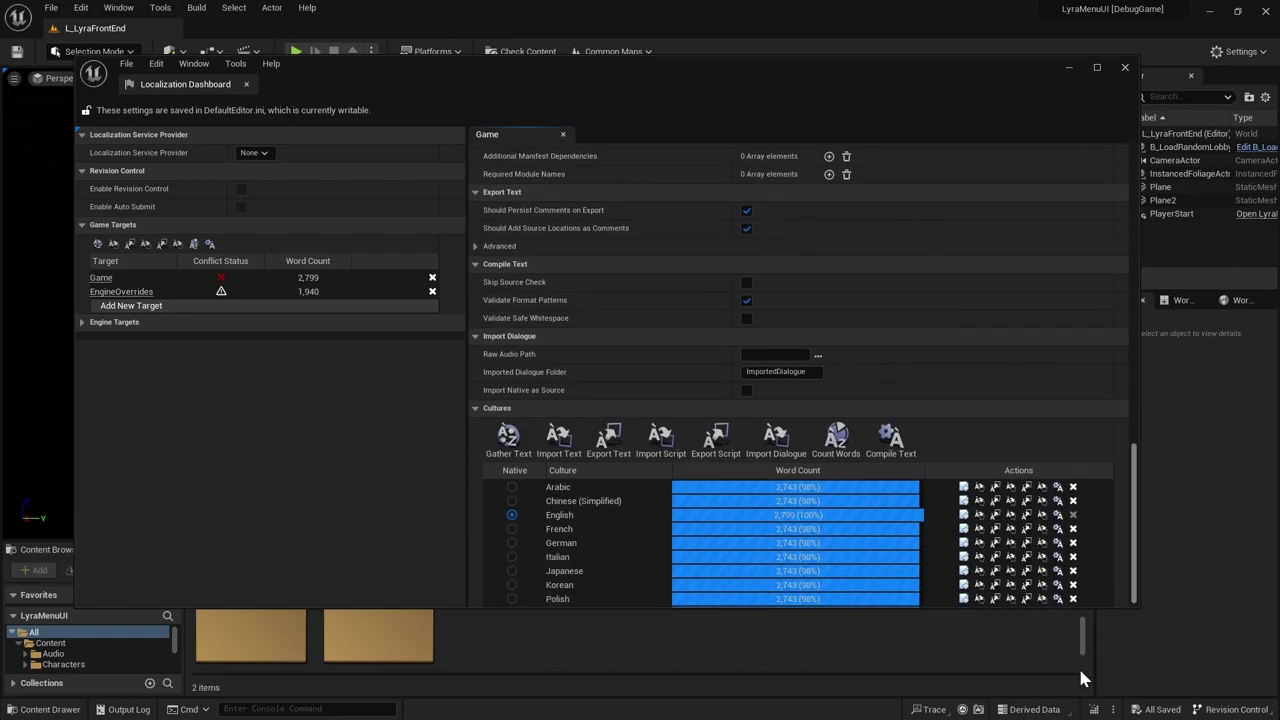
scroll(1112, 481, up, 6)
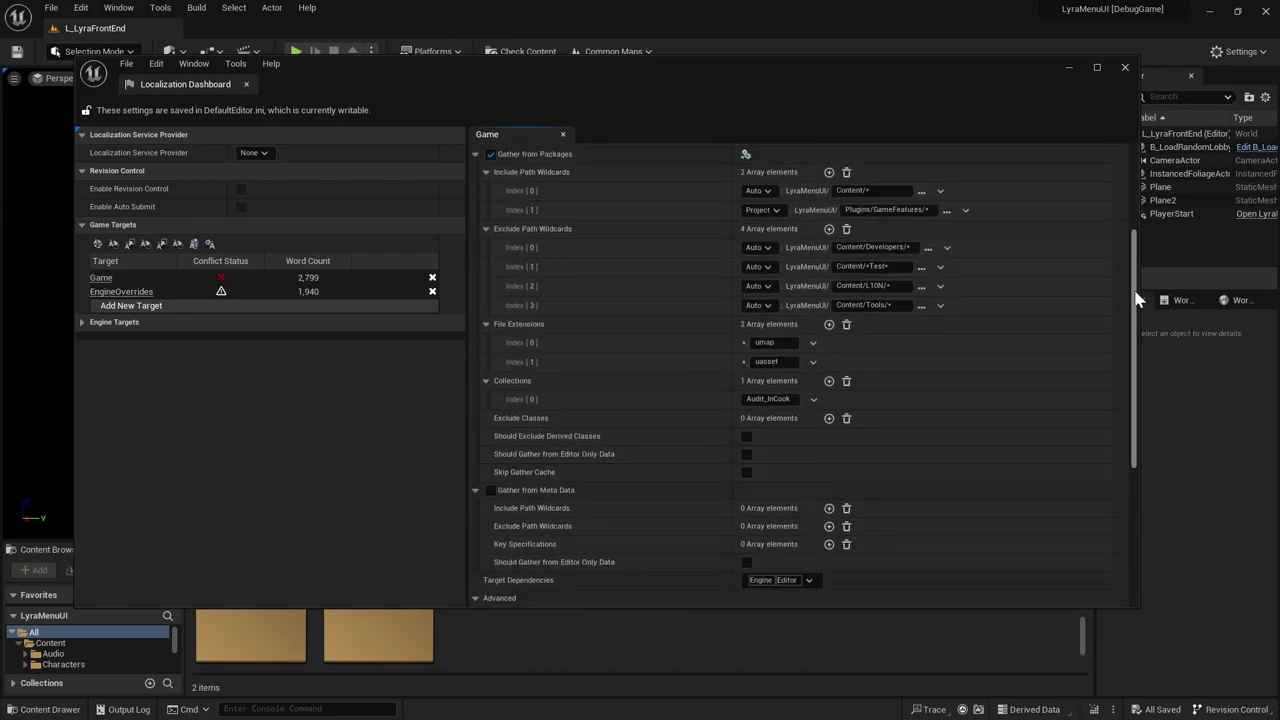
drag(1137, 300, 1133, 578)
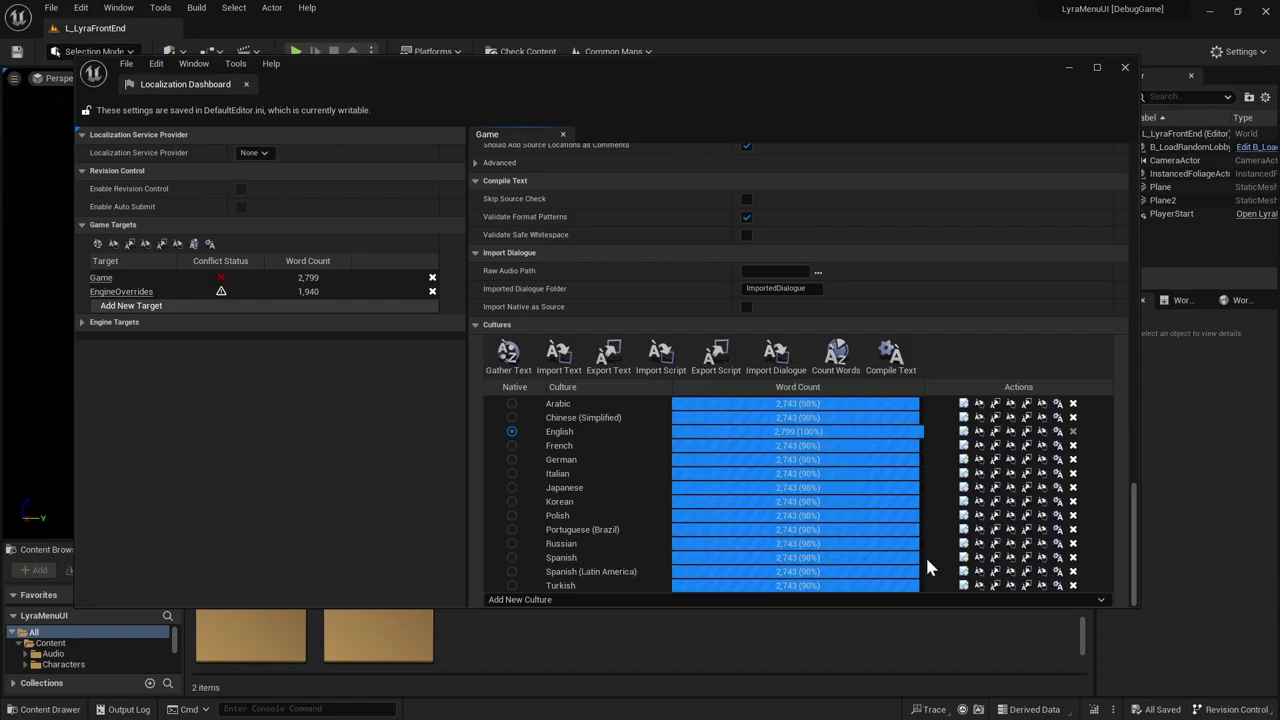
click(1058, 558)
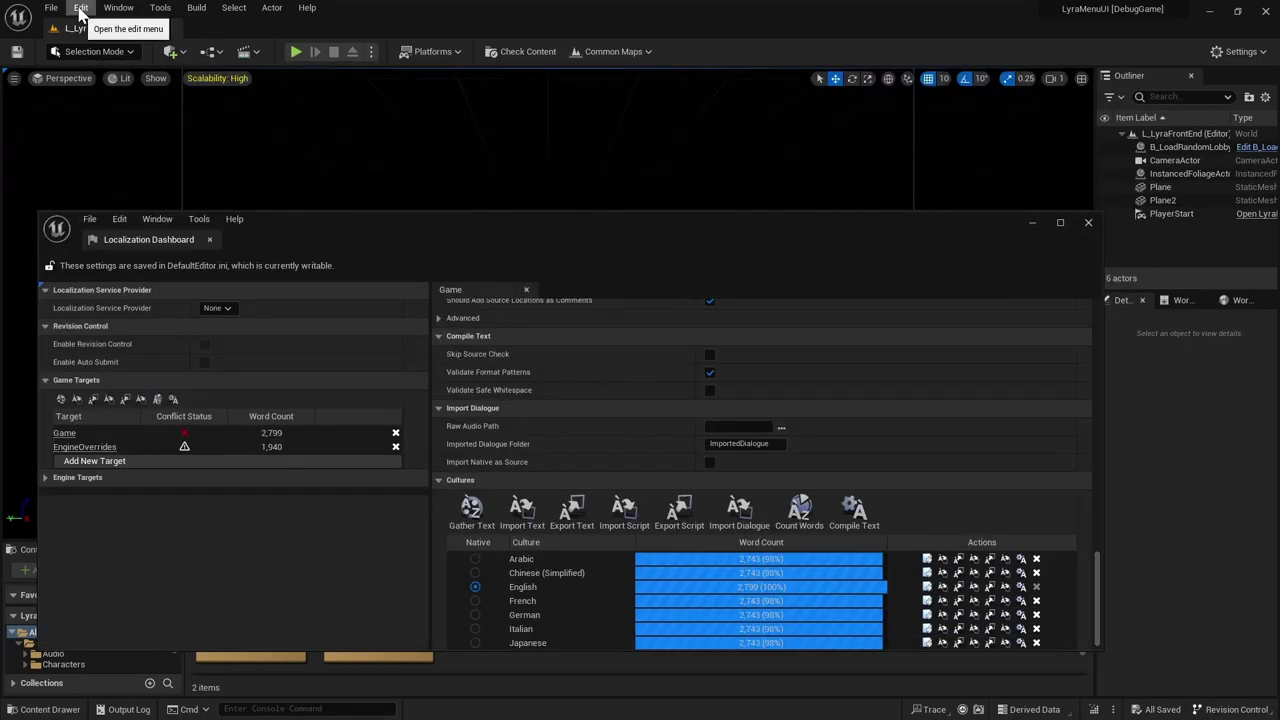
Open Project Settings from the Edit menu and show the Packaging page.
click(80, 10)
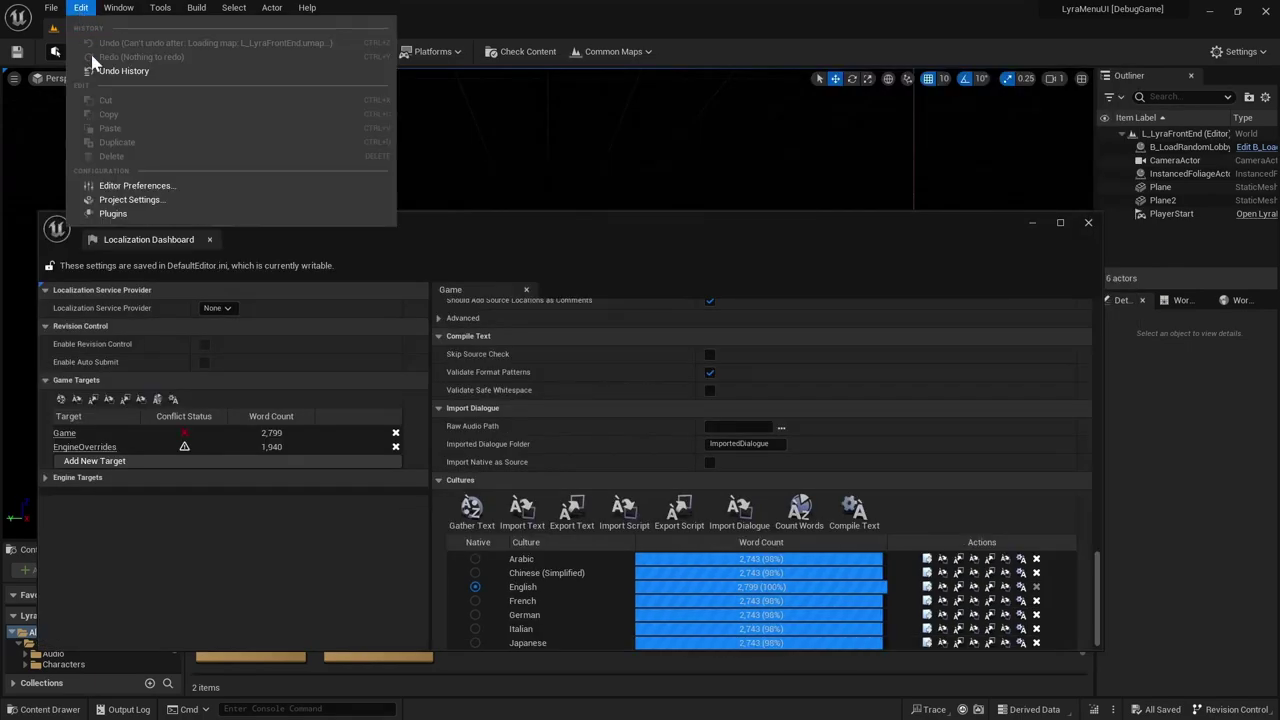
click(127, 201)
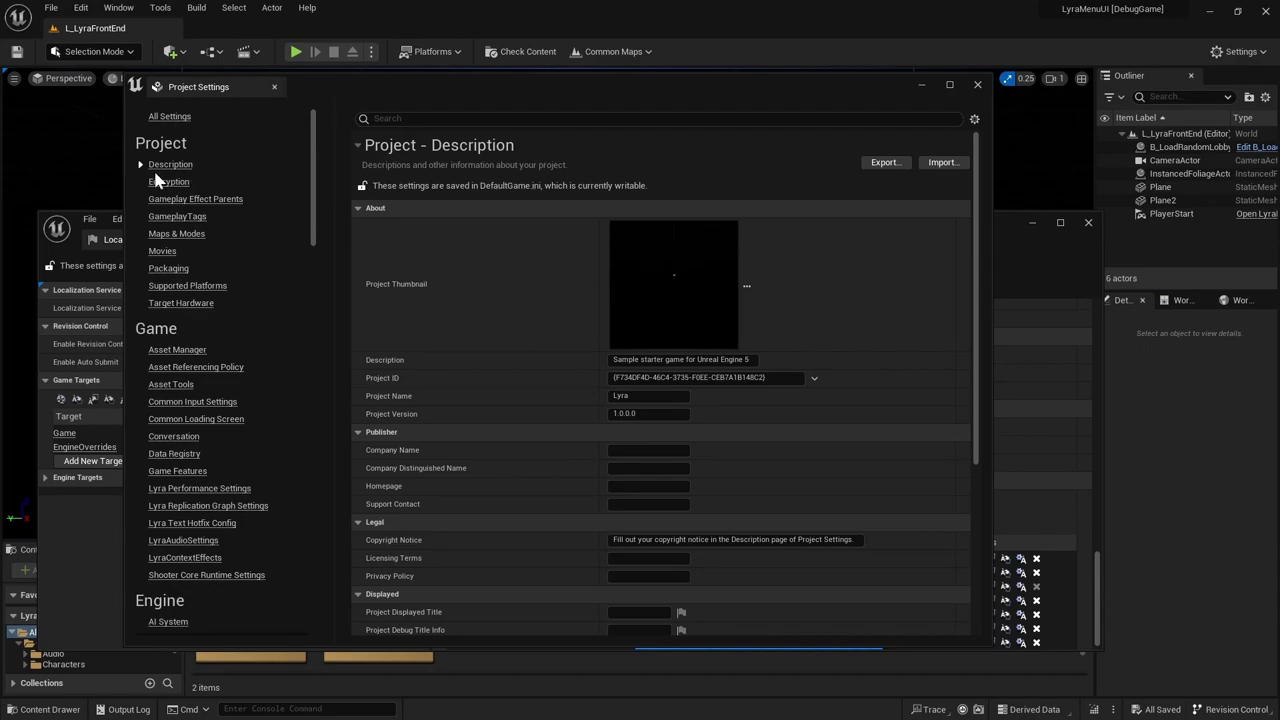
click(168, 268)
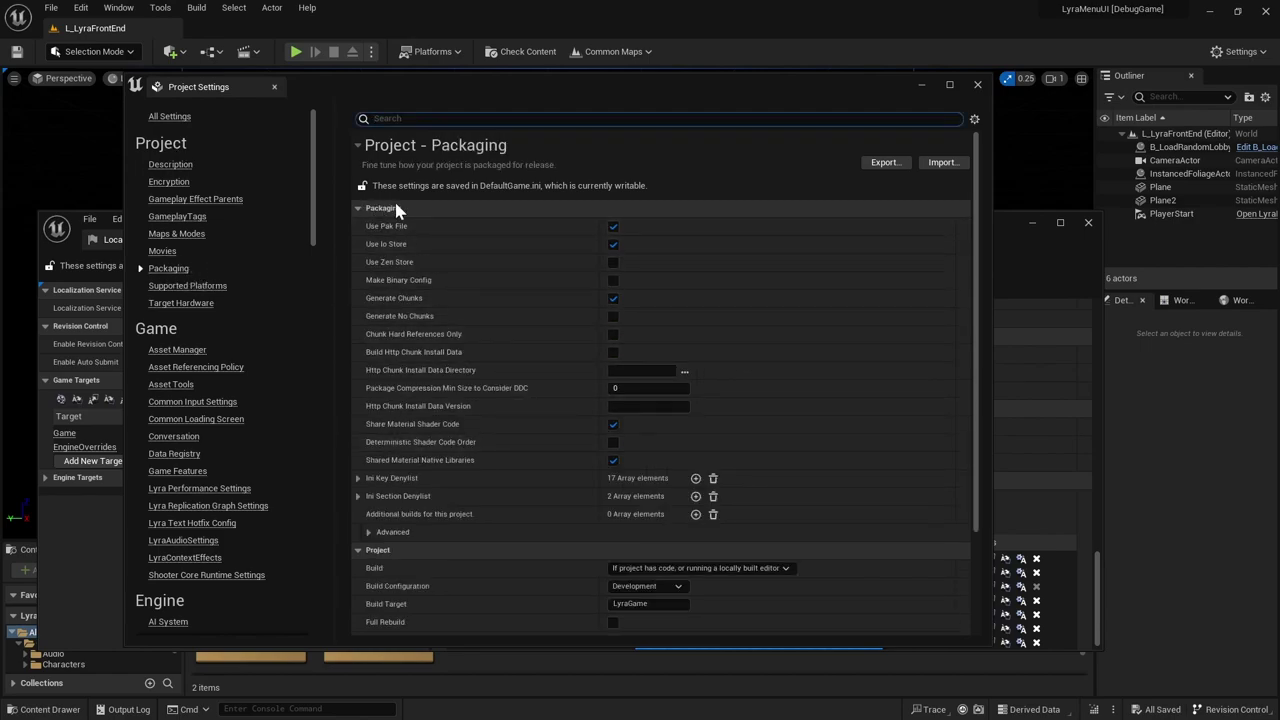
click(360, 208)
click(358, 207)
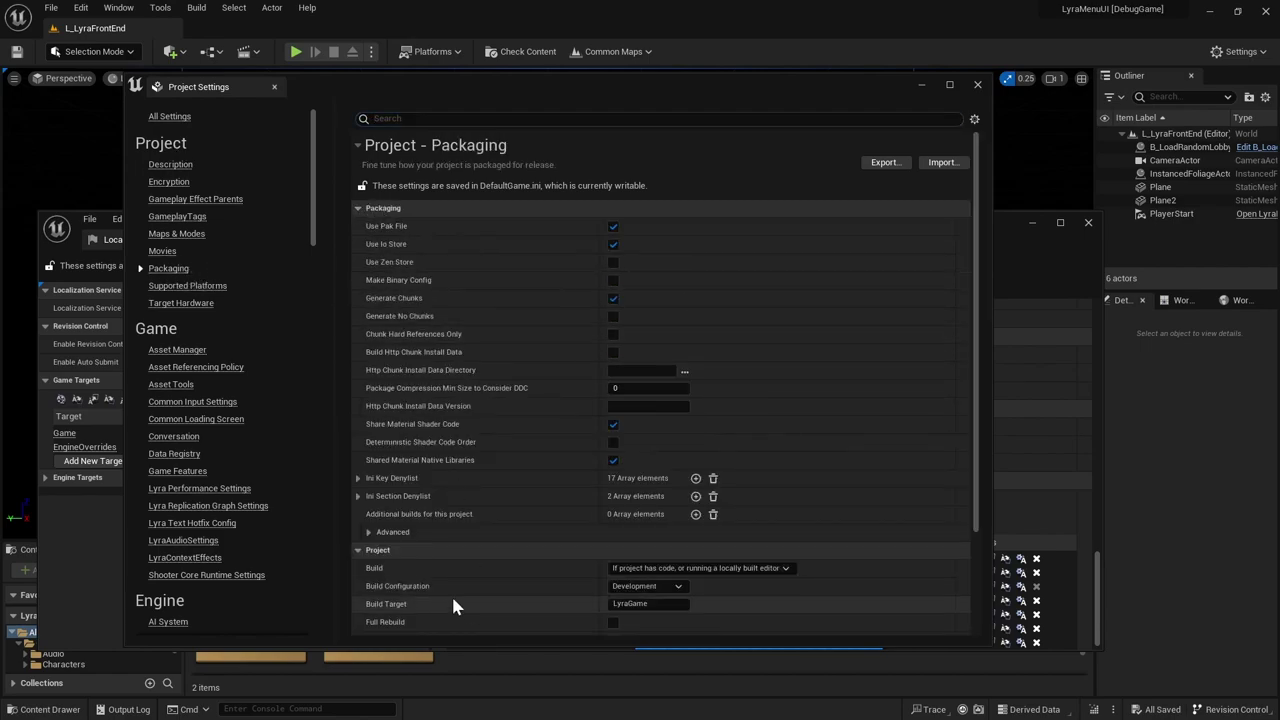
Expand the advanced Packaging options and list only cultures that have localizations.
click(369, 533)
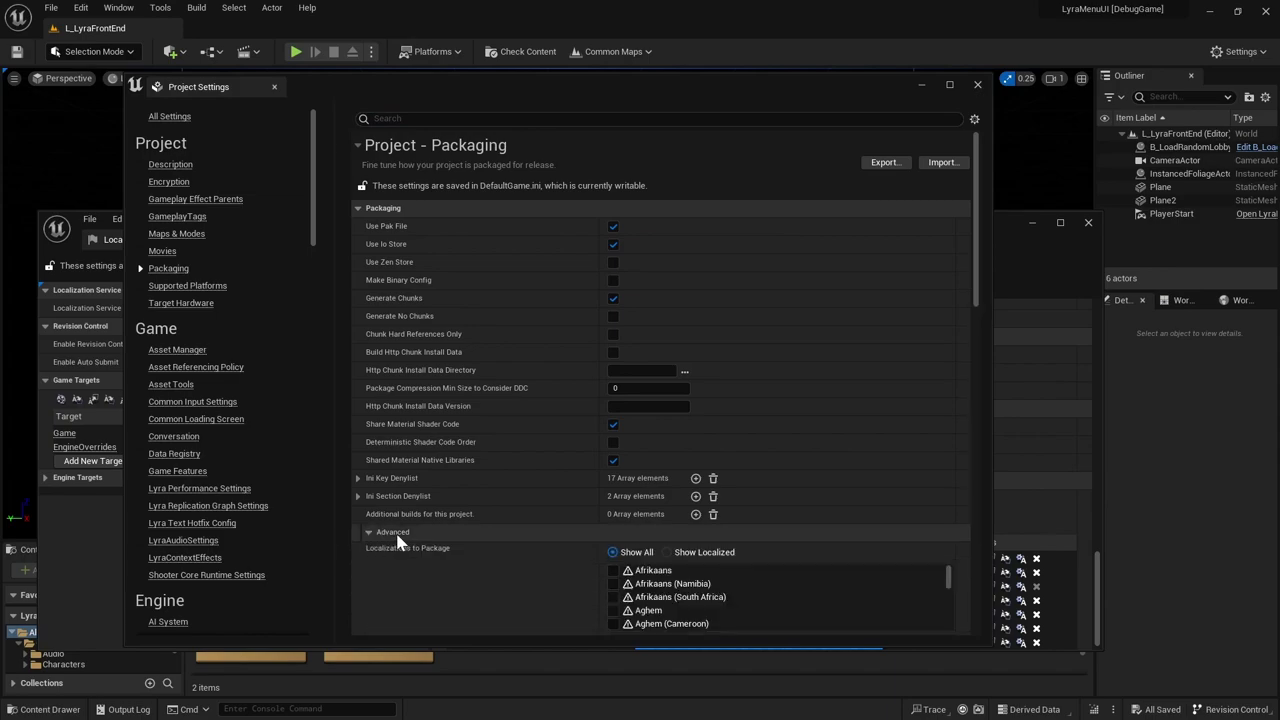
scroll(480, 510, down, 3)
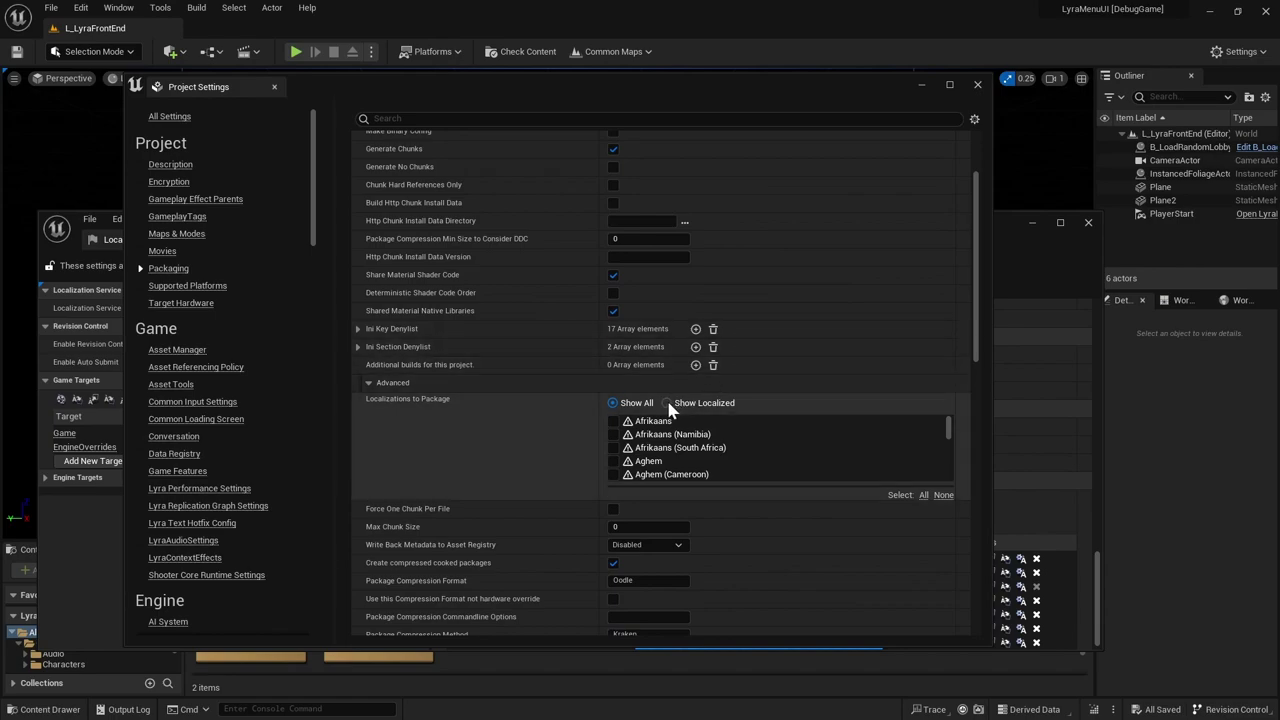
click(667, 403)
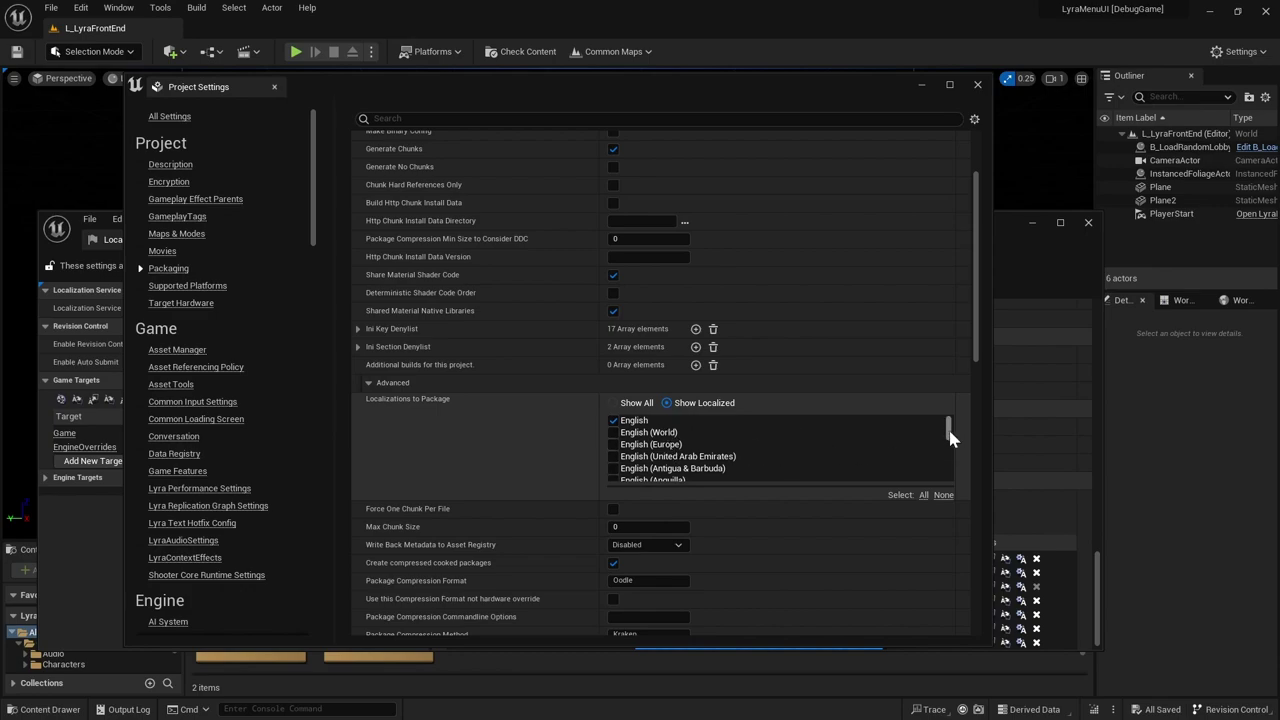
drag(950, 440, 953, 457)
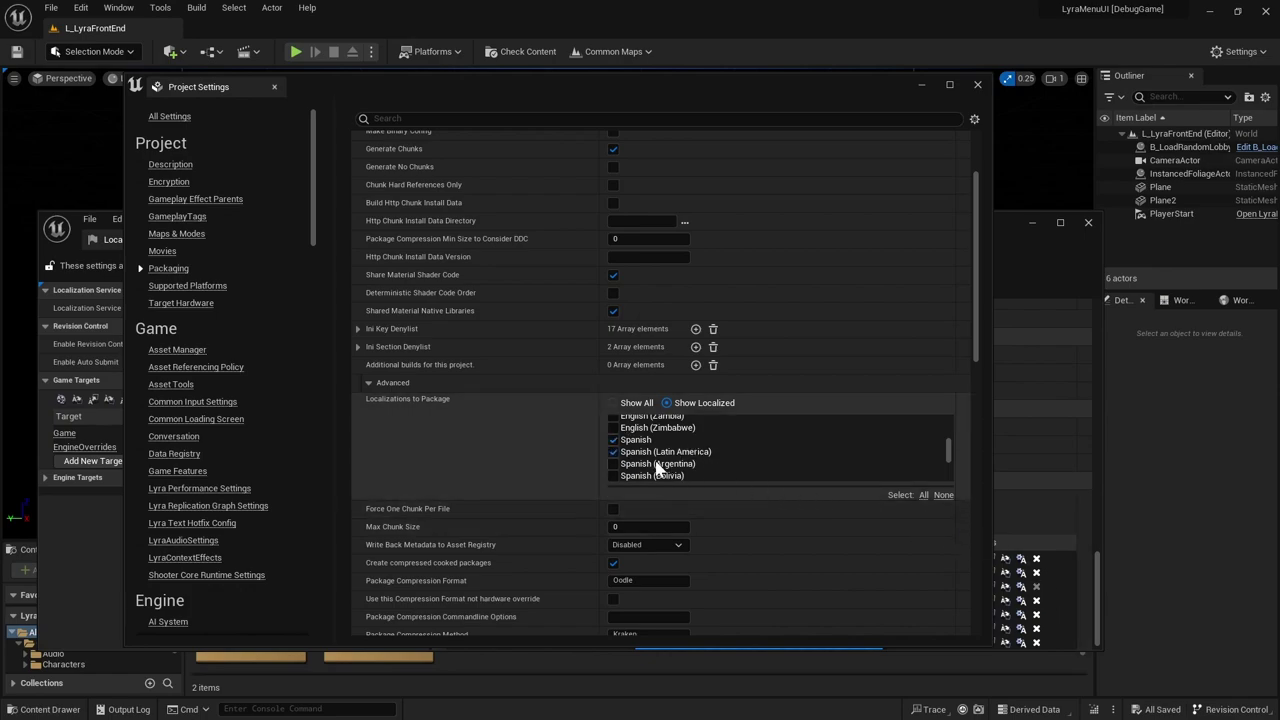
Check French in Localizations to Package and scroll down to Internationalization Support.
scroll(652, 466, down, 1)
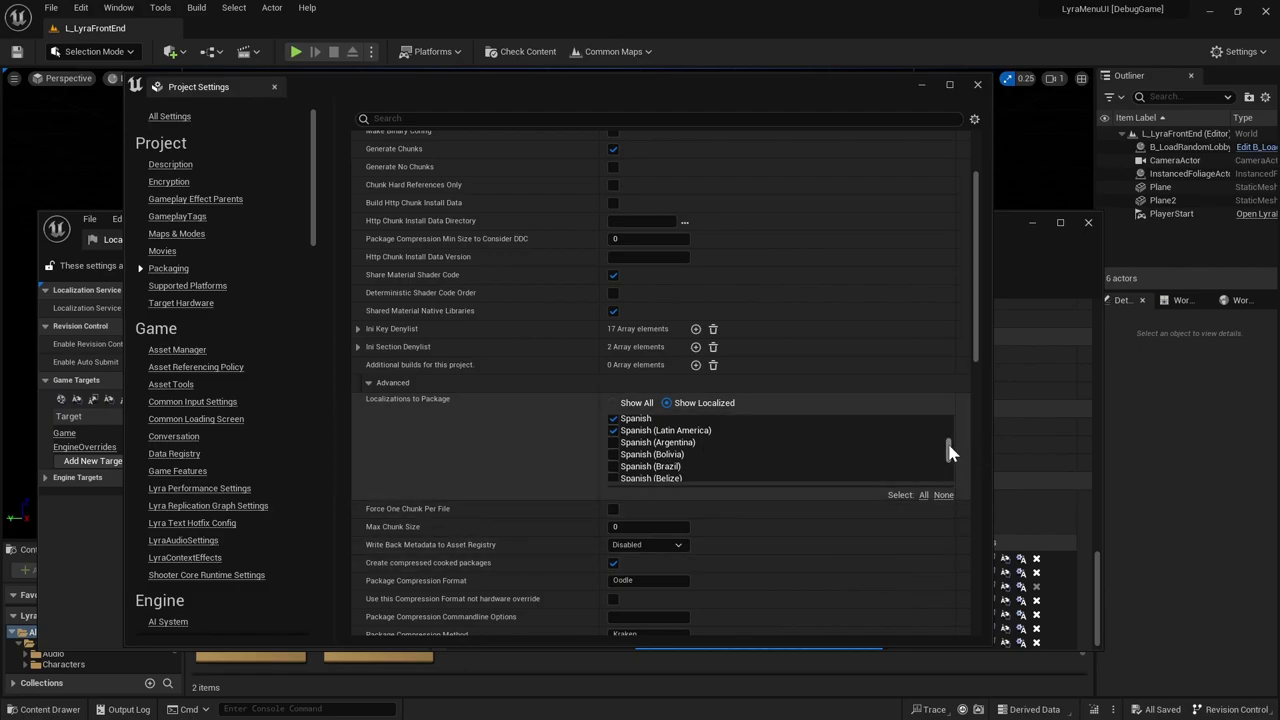
scroll(948, 452, down, 4)
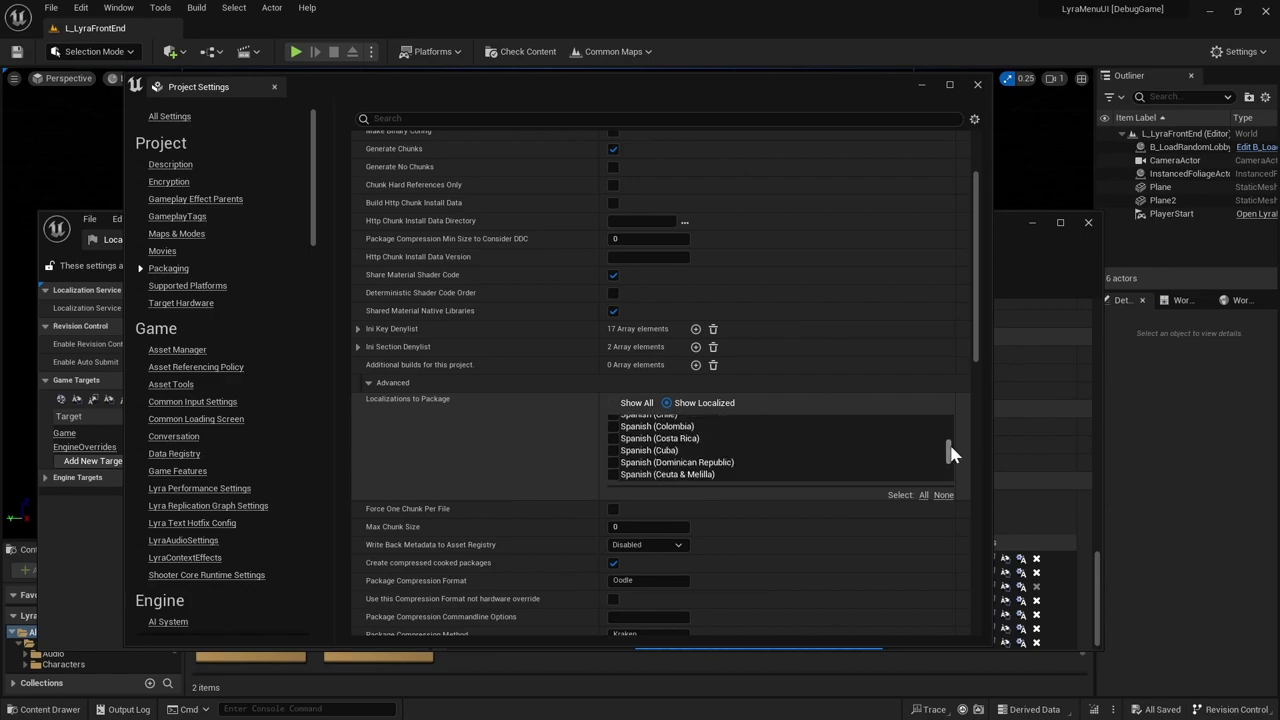
scroll(950, 448, down, 10)
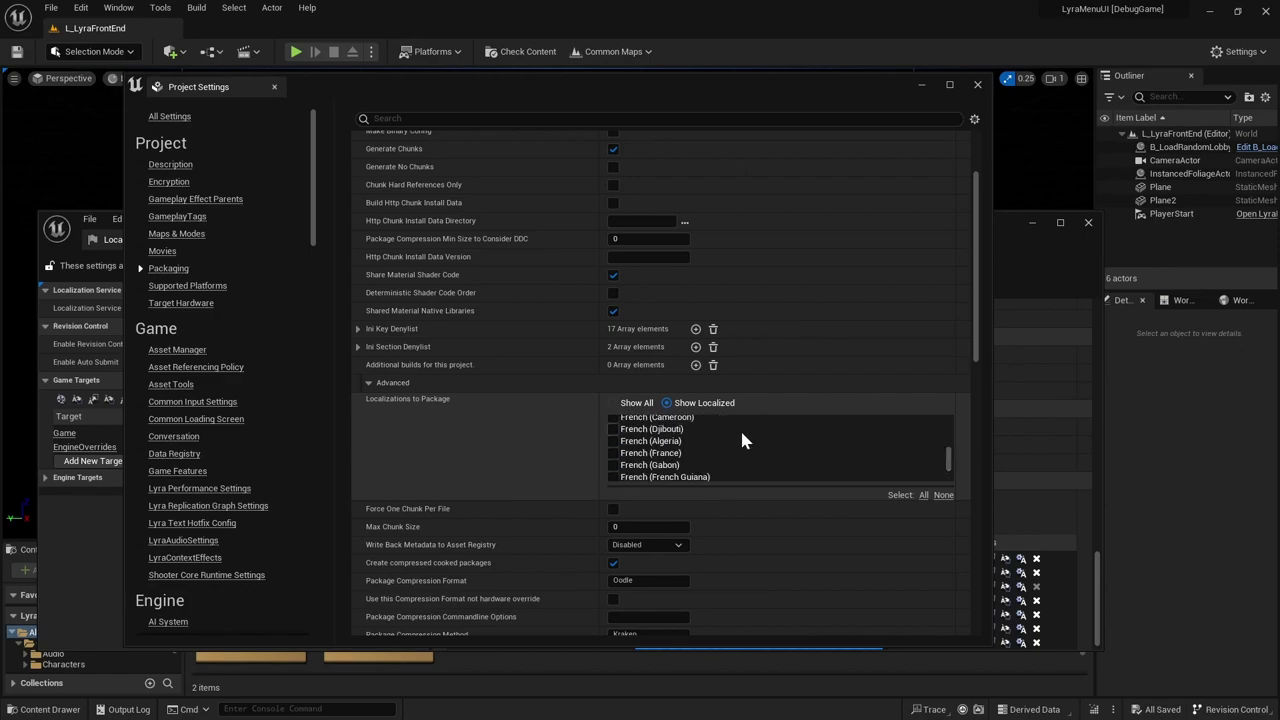
scroll(690, 452, up, 5)
click(652, 467)
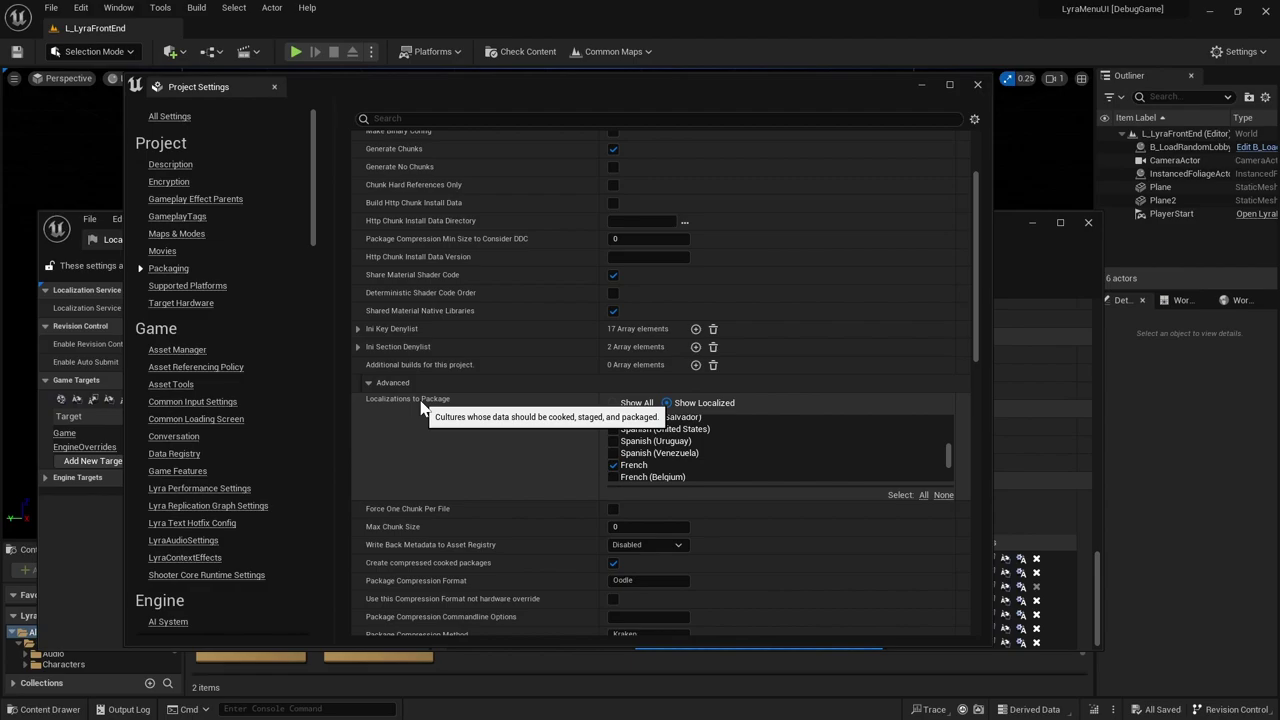
scroll(470, 398, down, 1)
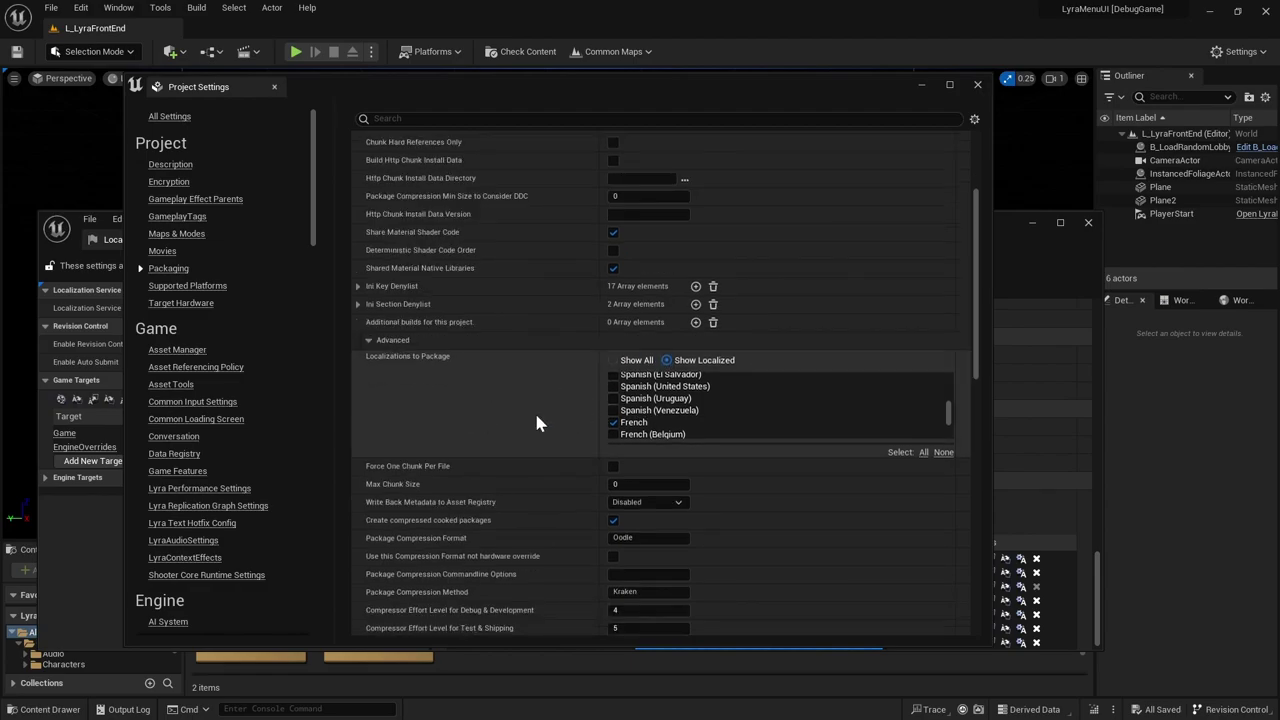
scroll(536, 420, down, 3)
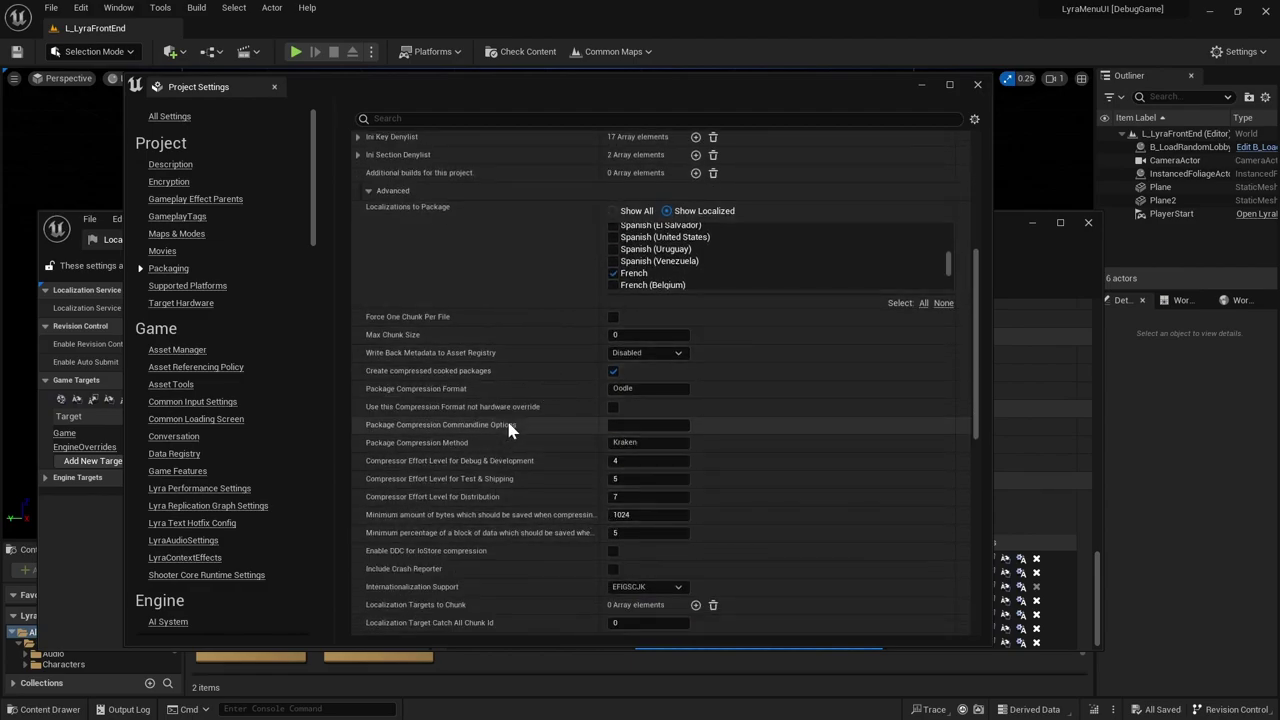
scroll(506, 417, down, 1)
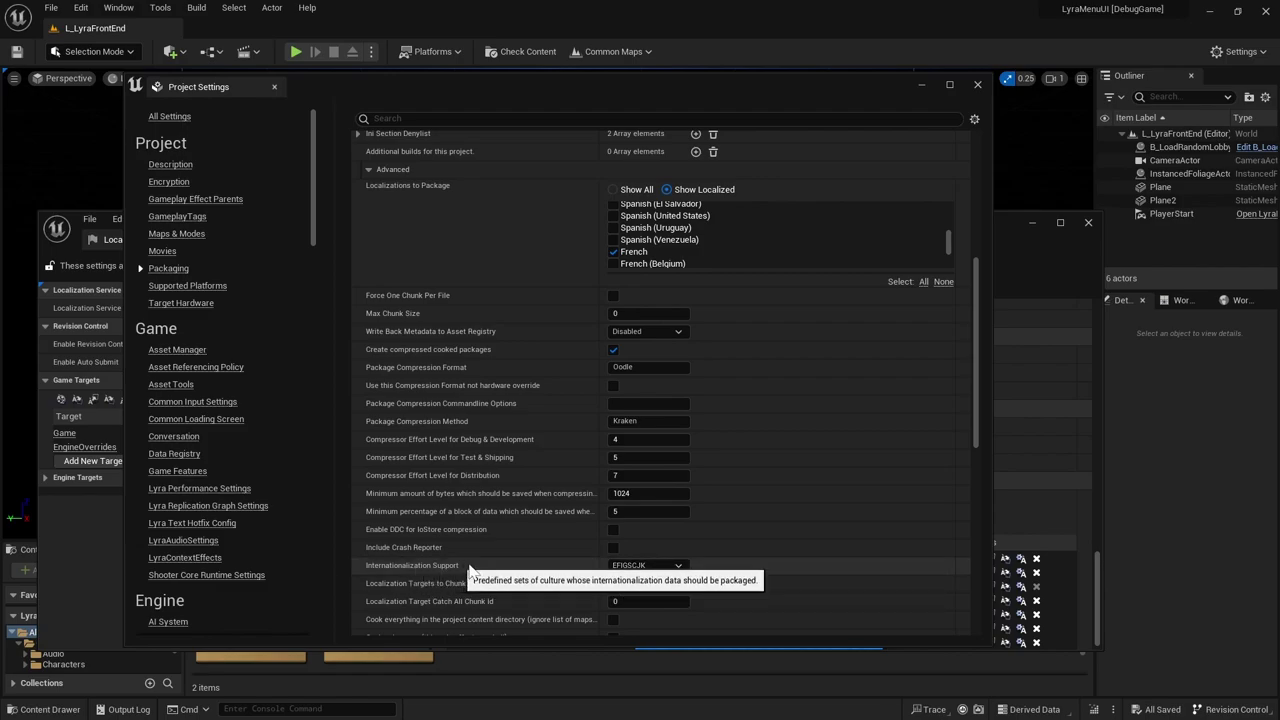
Keep Internationalization Support at EFIGSCJK and move Project Settings over the Localization Dashboard.
click(665, 566)
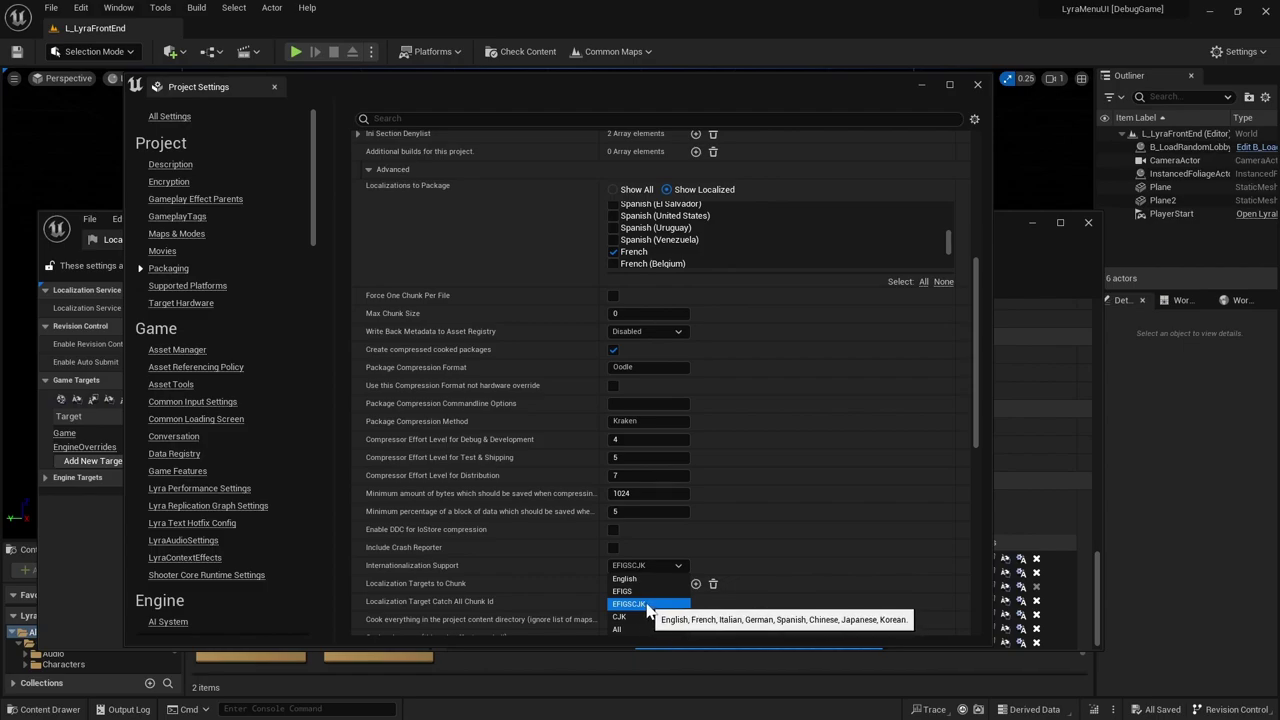
click(645, 604)
drag(566, 225, 605, 166)
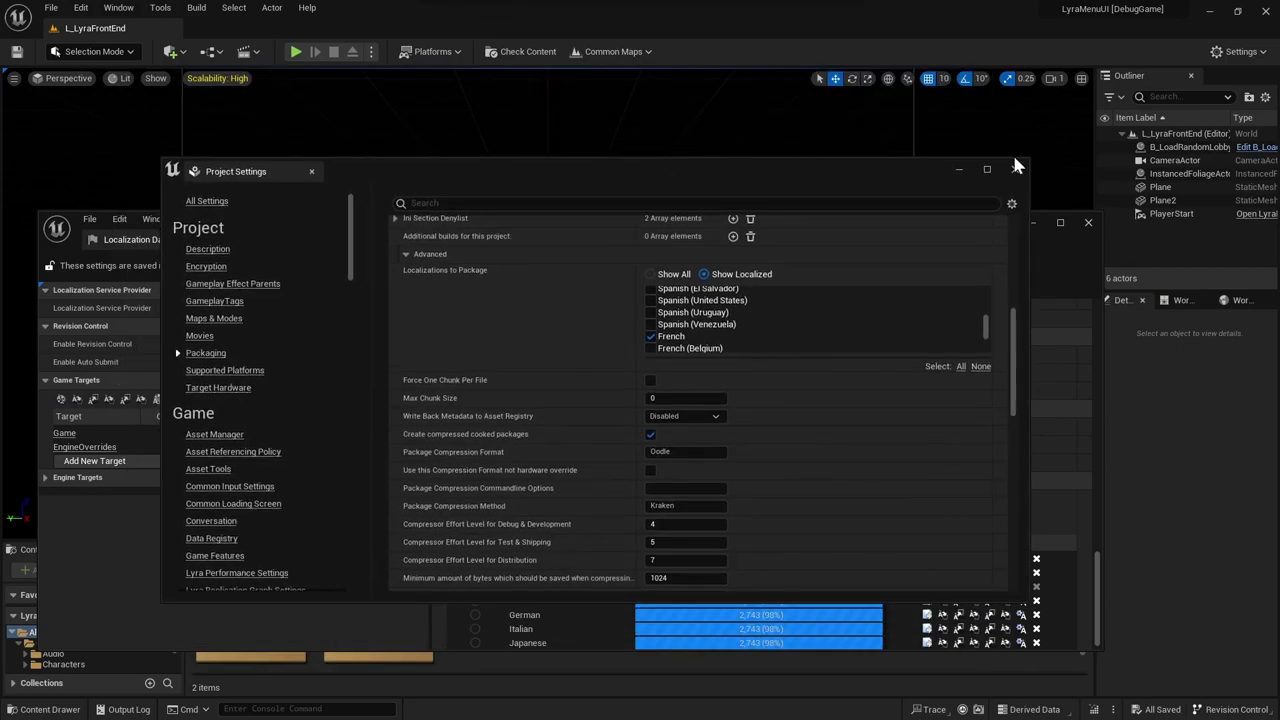
drag(940, 158, 952, 296)
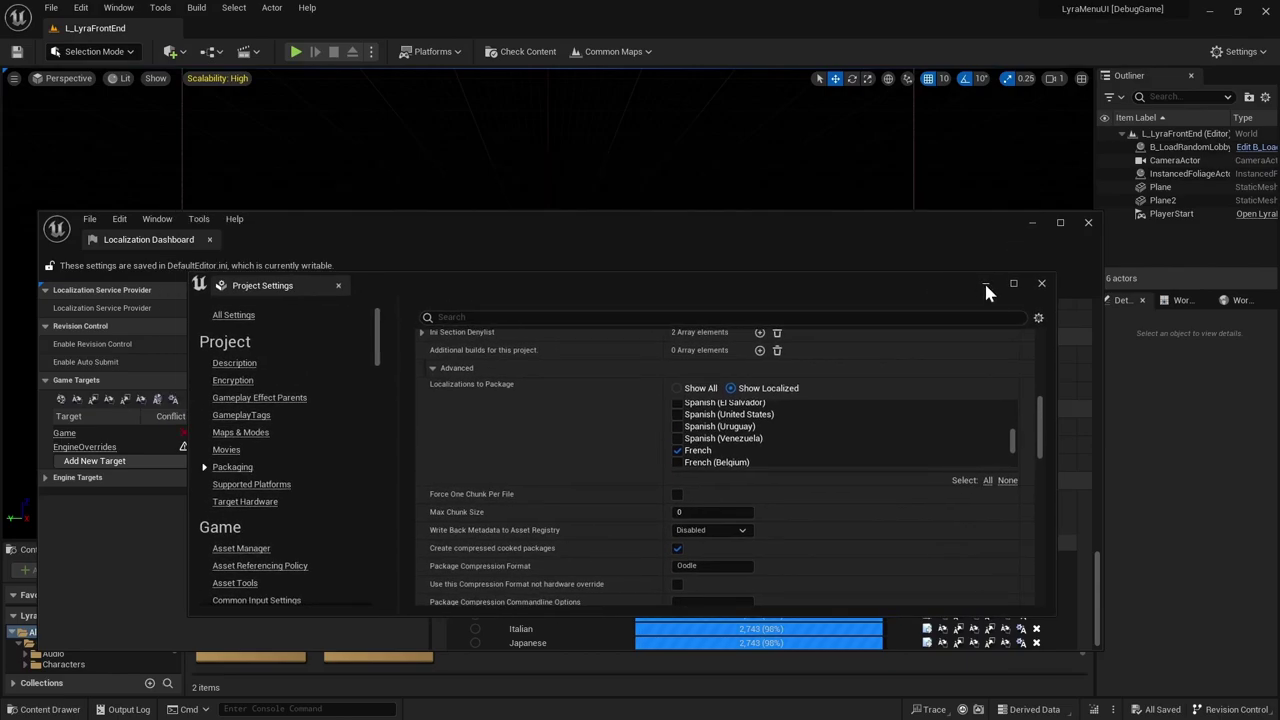
Minimize both settings windows, start play, and open the Widget Reflector beside the menu.
click(986, 284)
click(1031, 220)
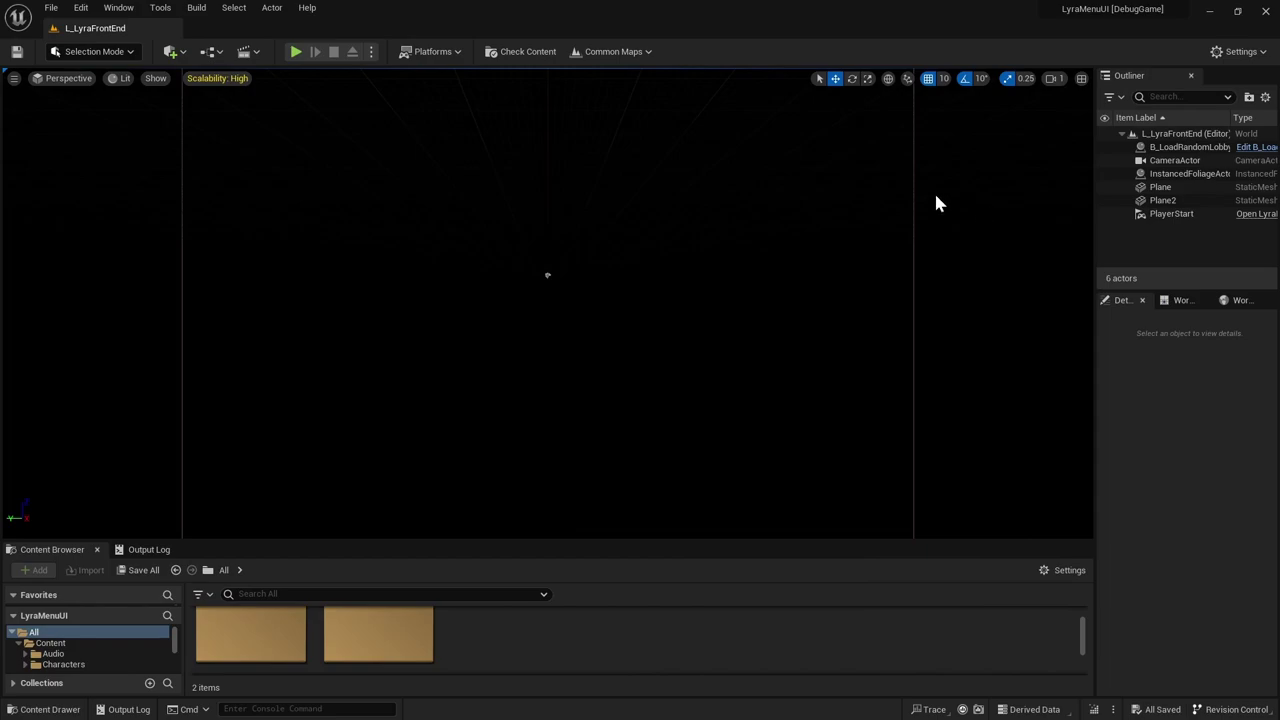
click(296, 52)
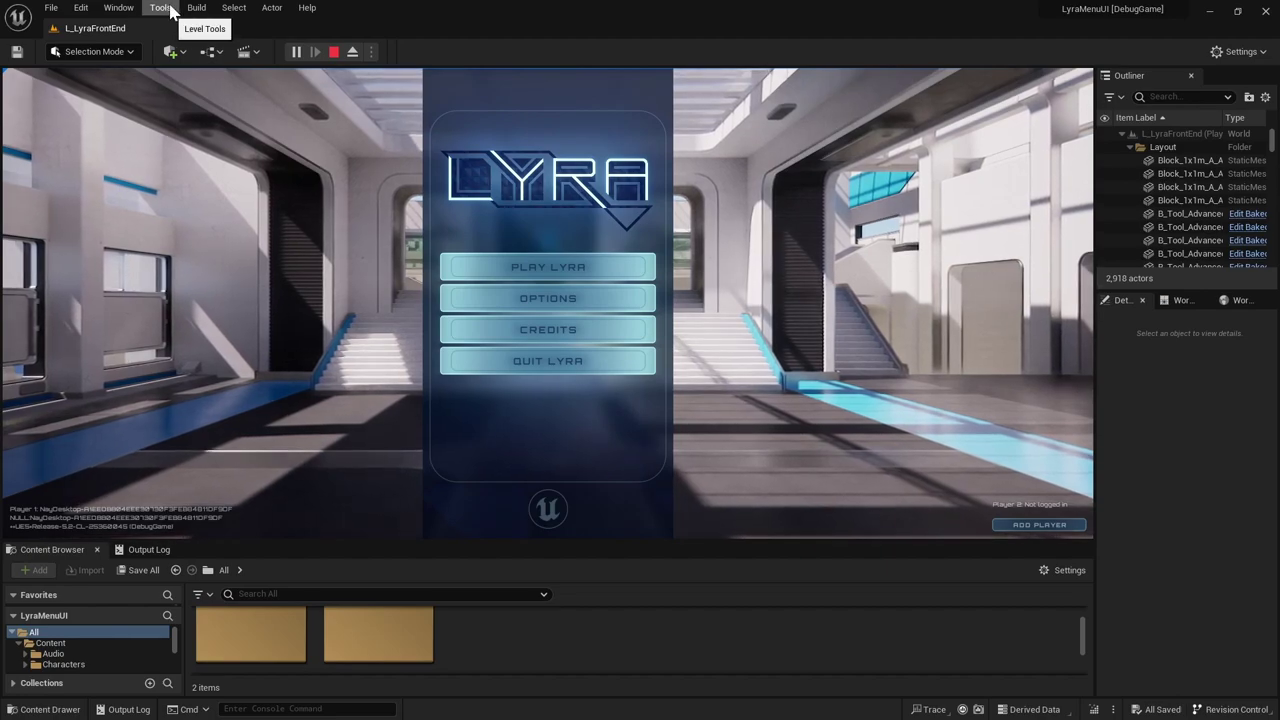
click(161, 10)
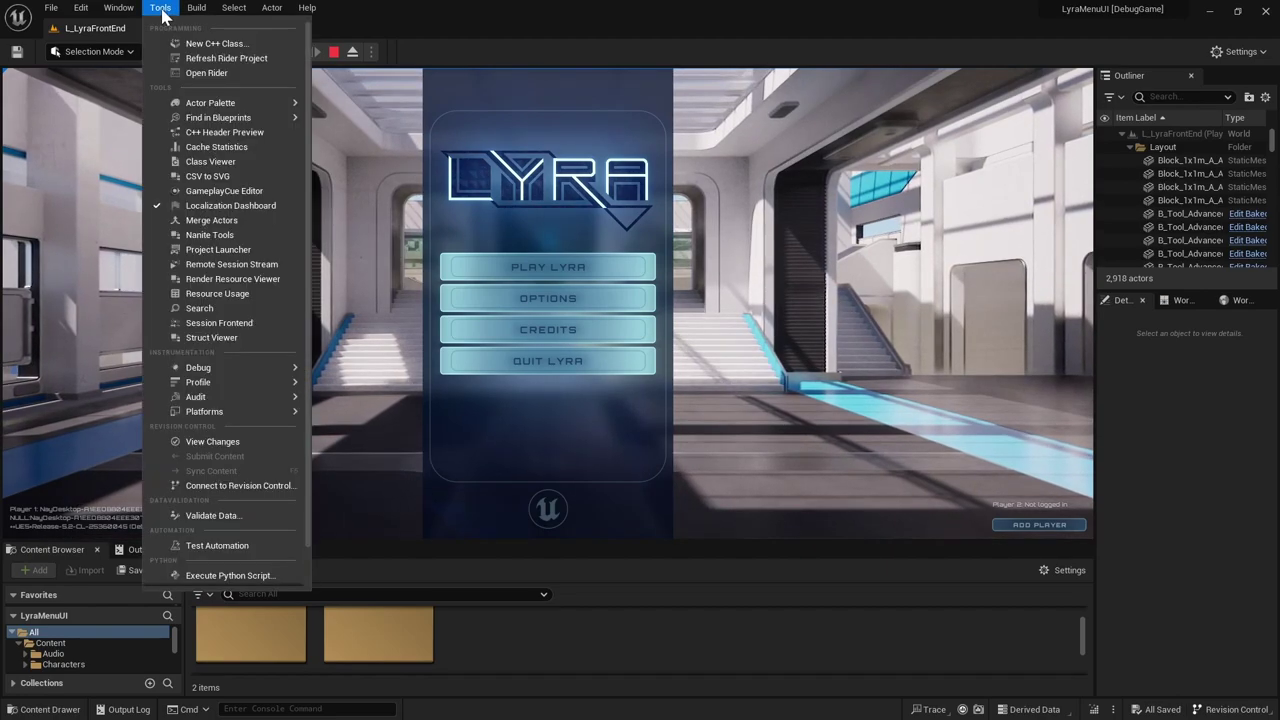
mouse_move(200, 368)
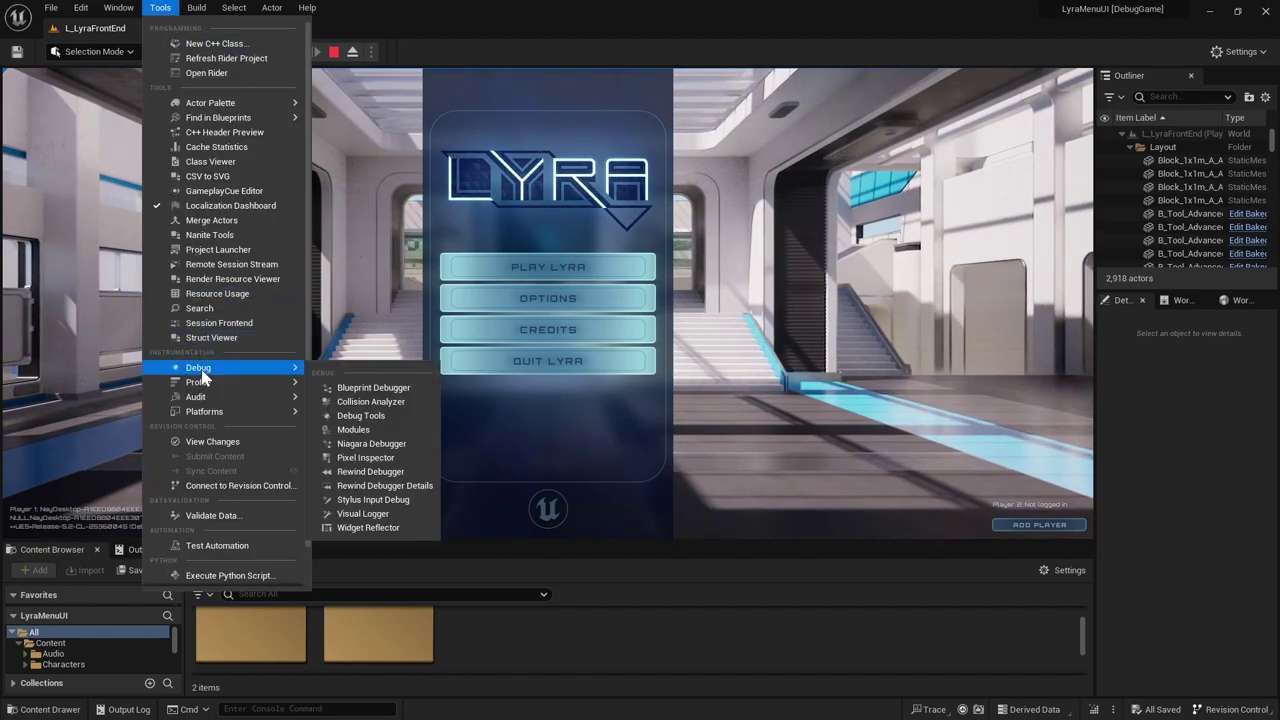
click(367, 528)
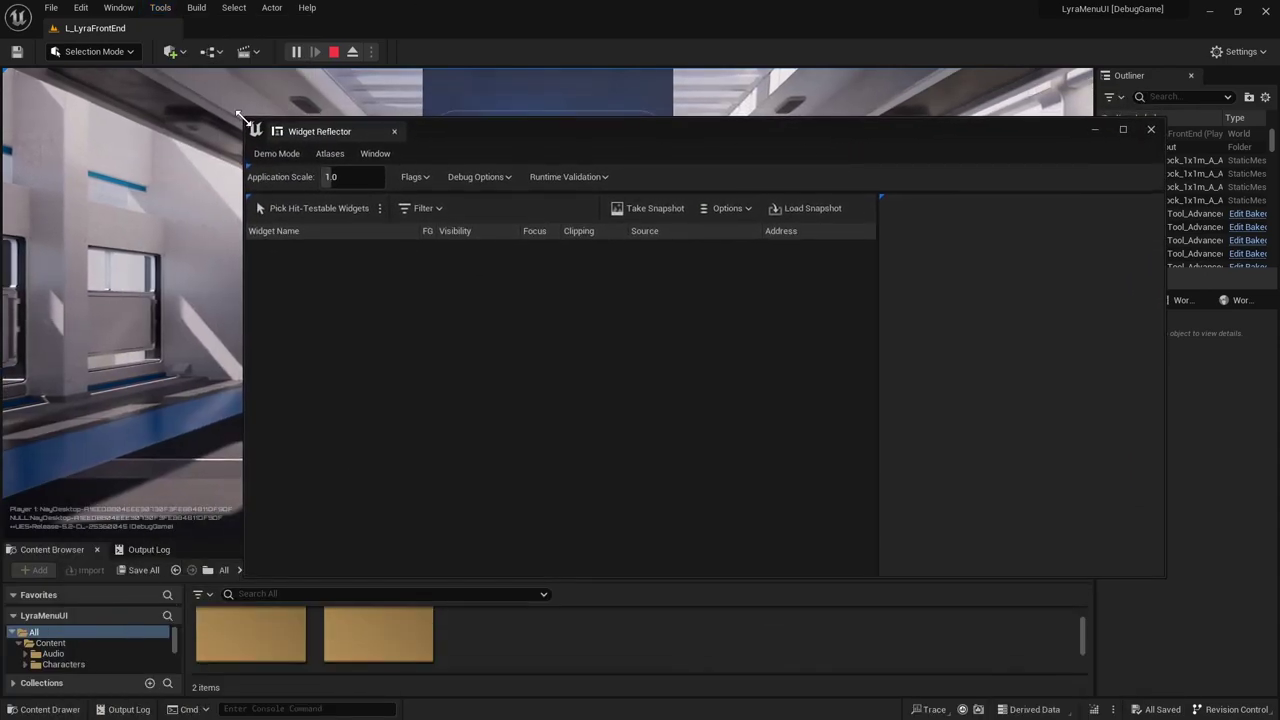
drag(496, 125, 976, 134)
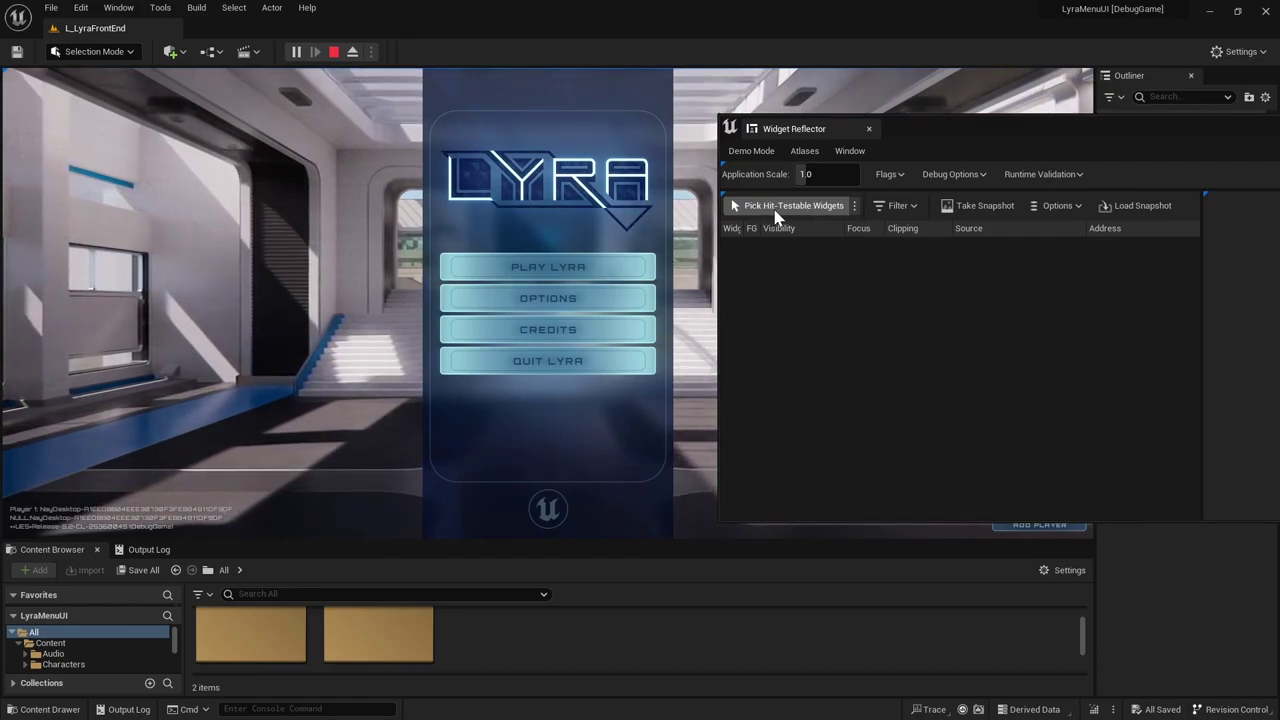
Pick hit-testable widgets on the Lyra menu to trace it to W_LyraFrontEnd's RingBorder.
click(854, 205)
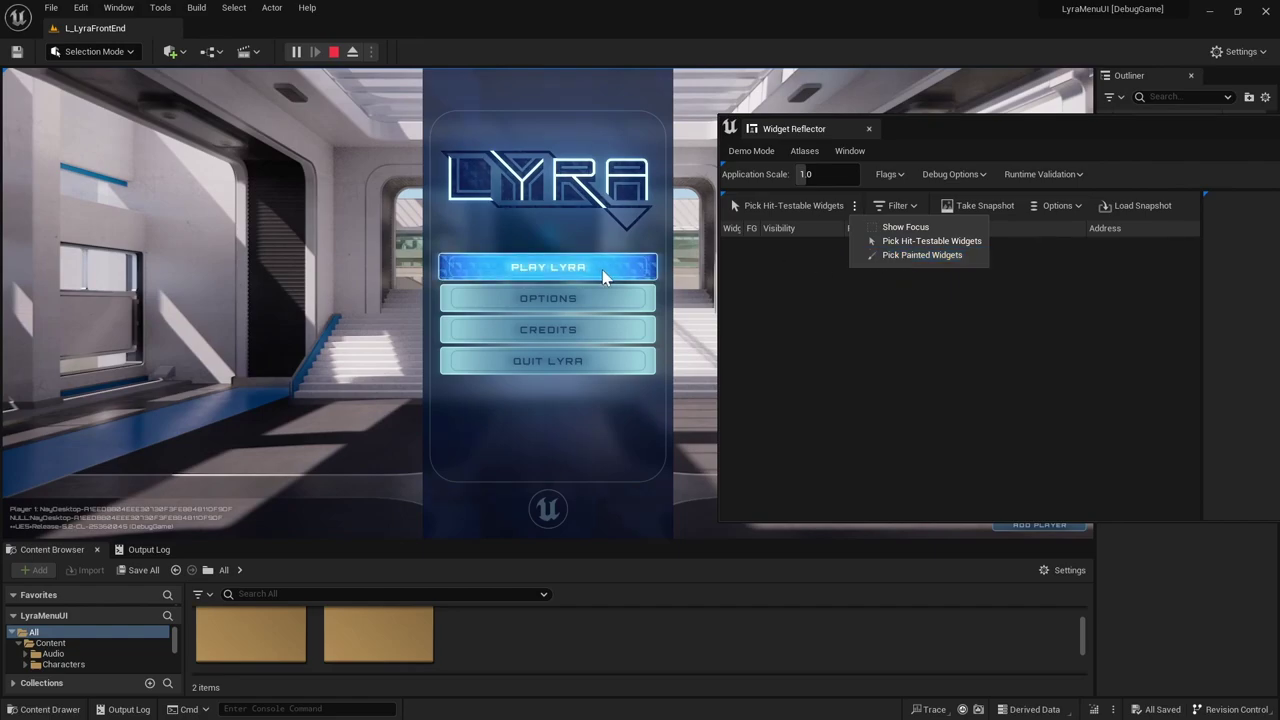
click(903, 257)
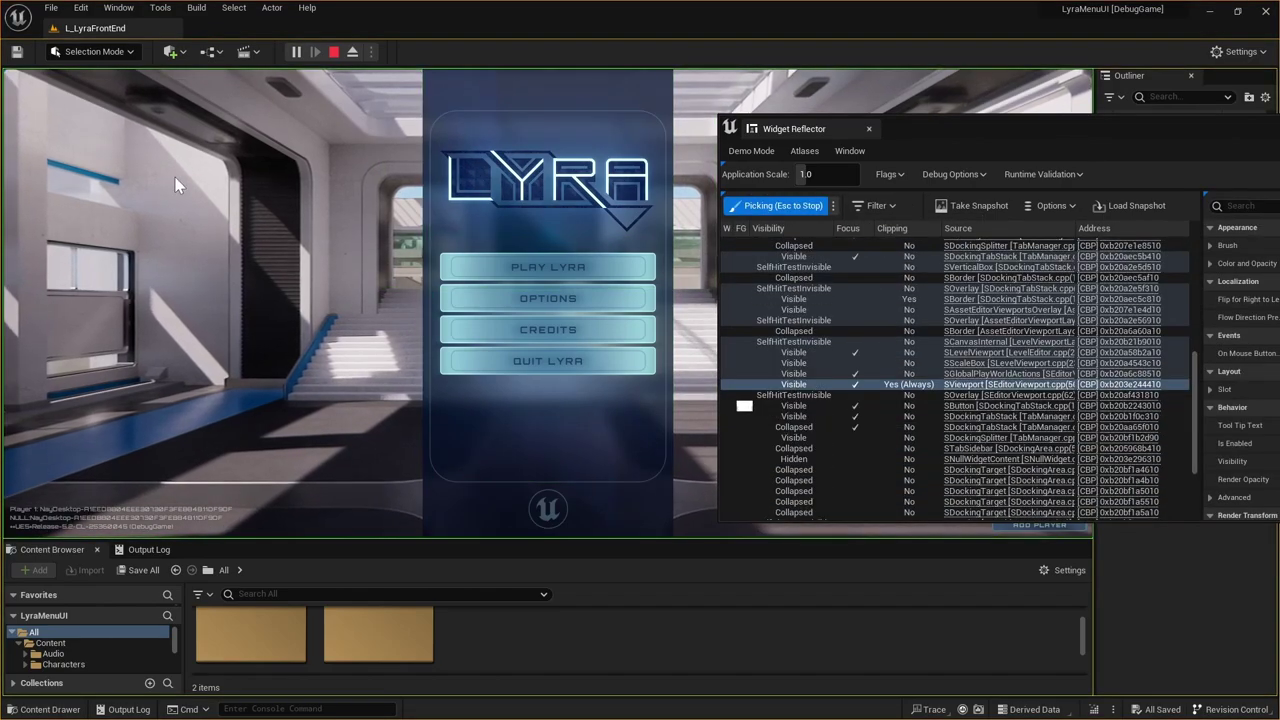
mouse_move(541, 86)
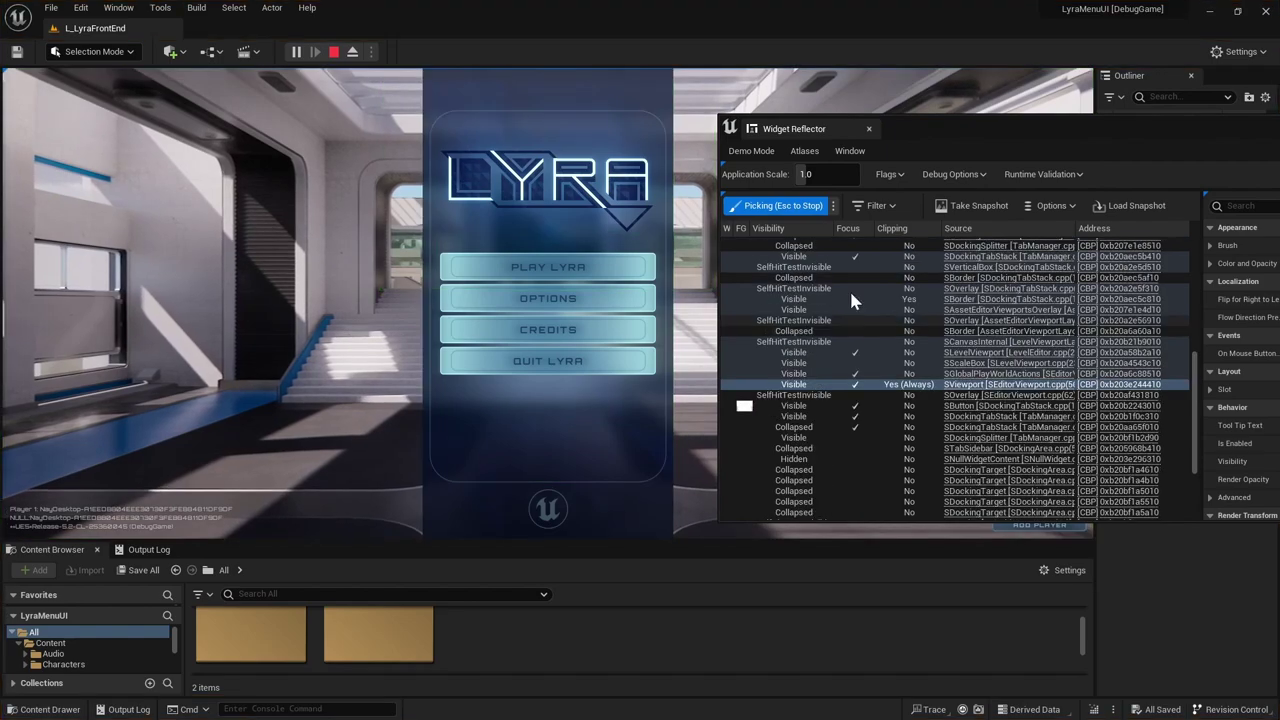
click(806, 207)
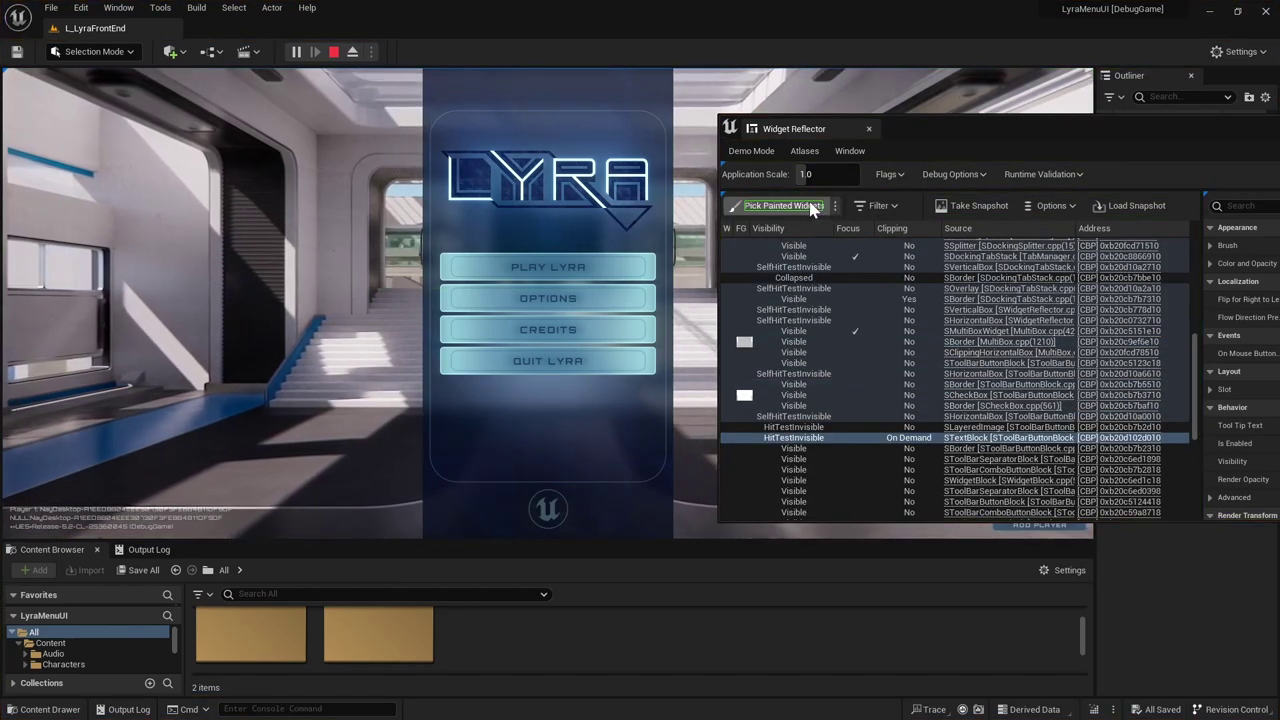
click(835, 206)
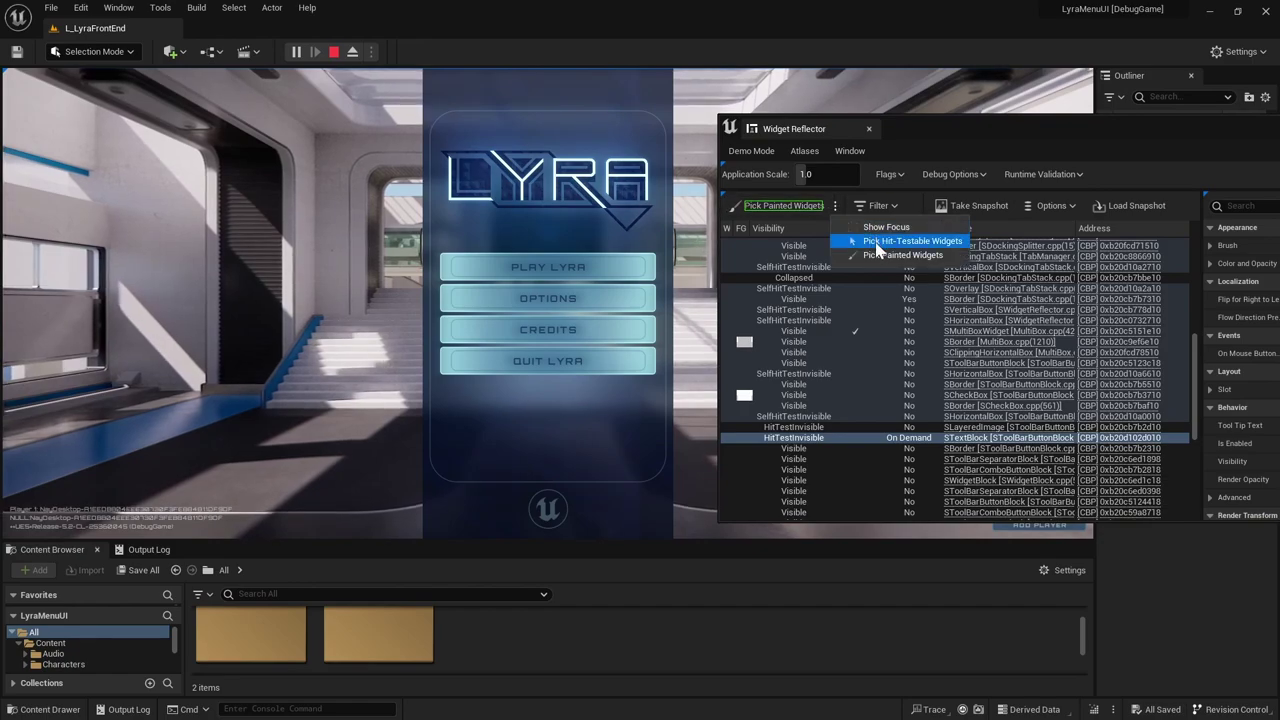
click(885, 241)
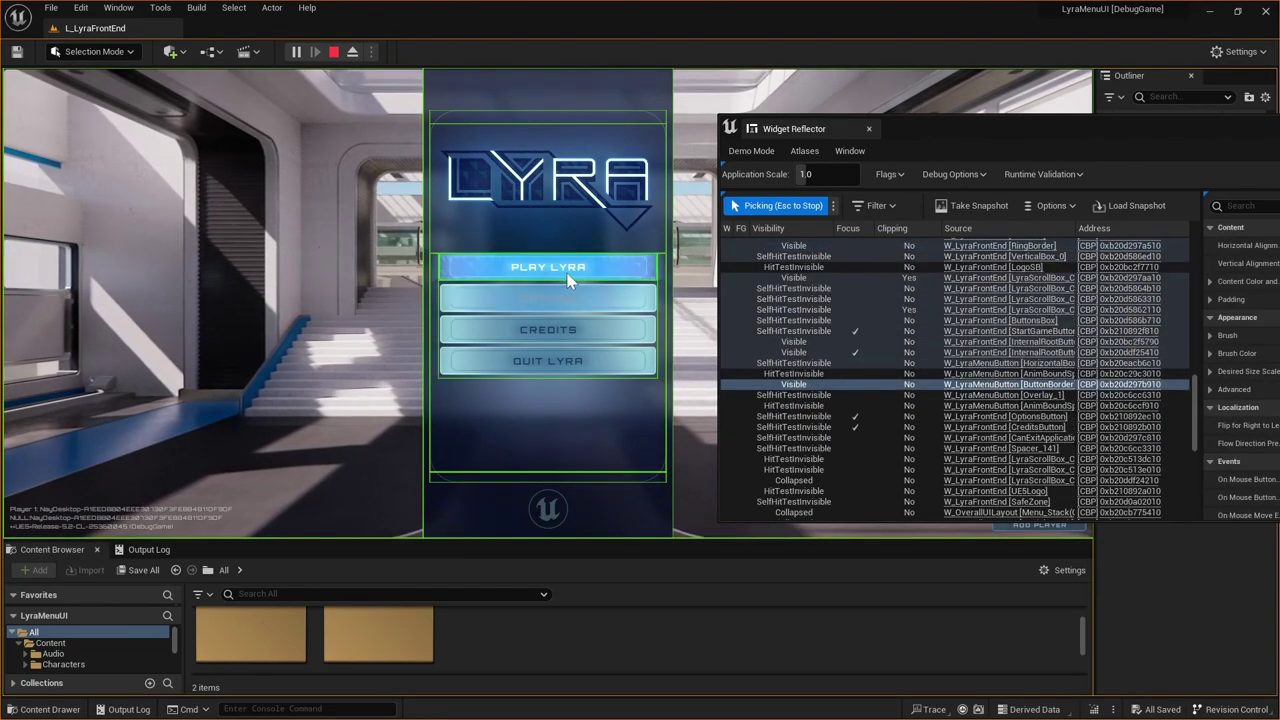
key(Escape)
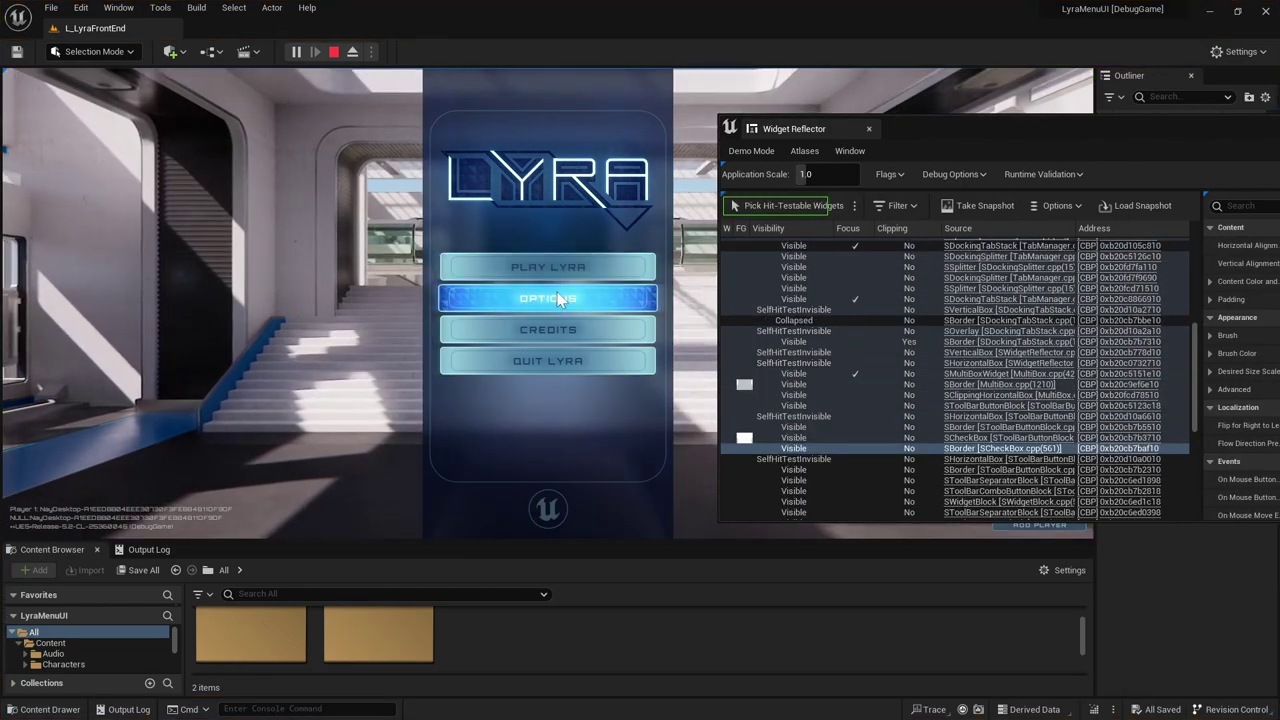
click(782, 207)
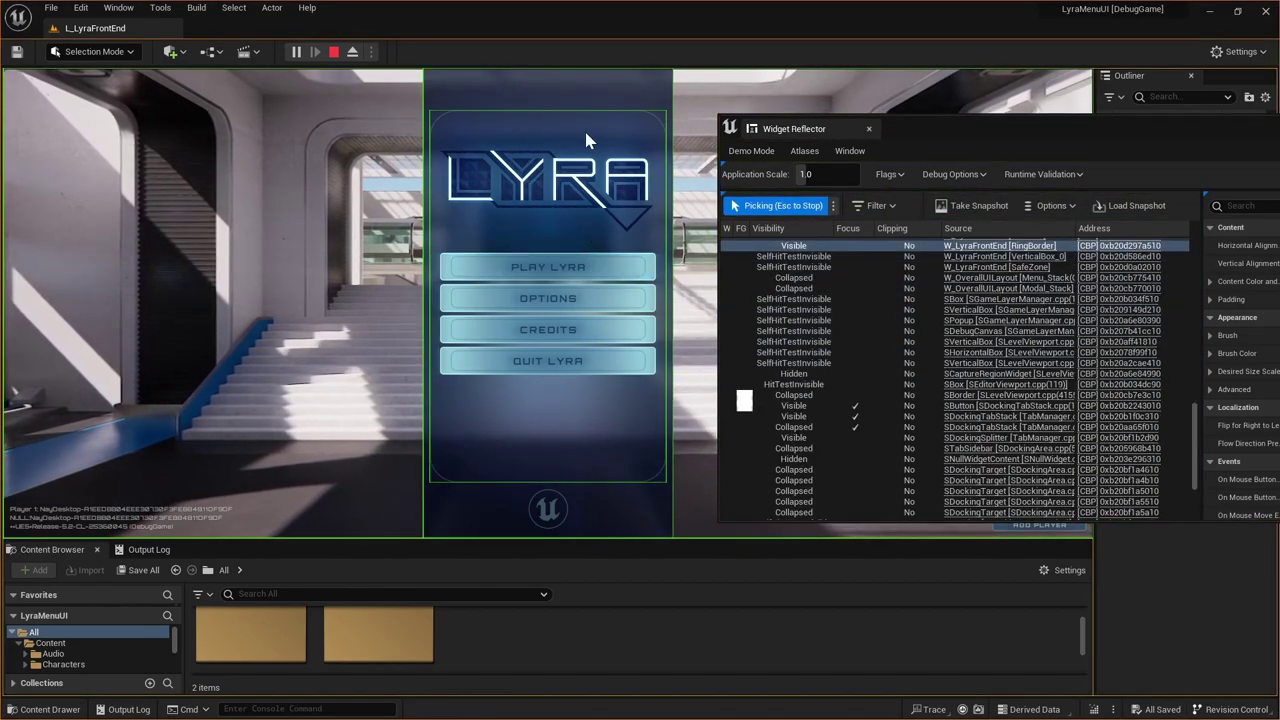
key(Escape)
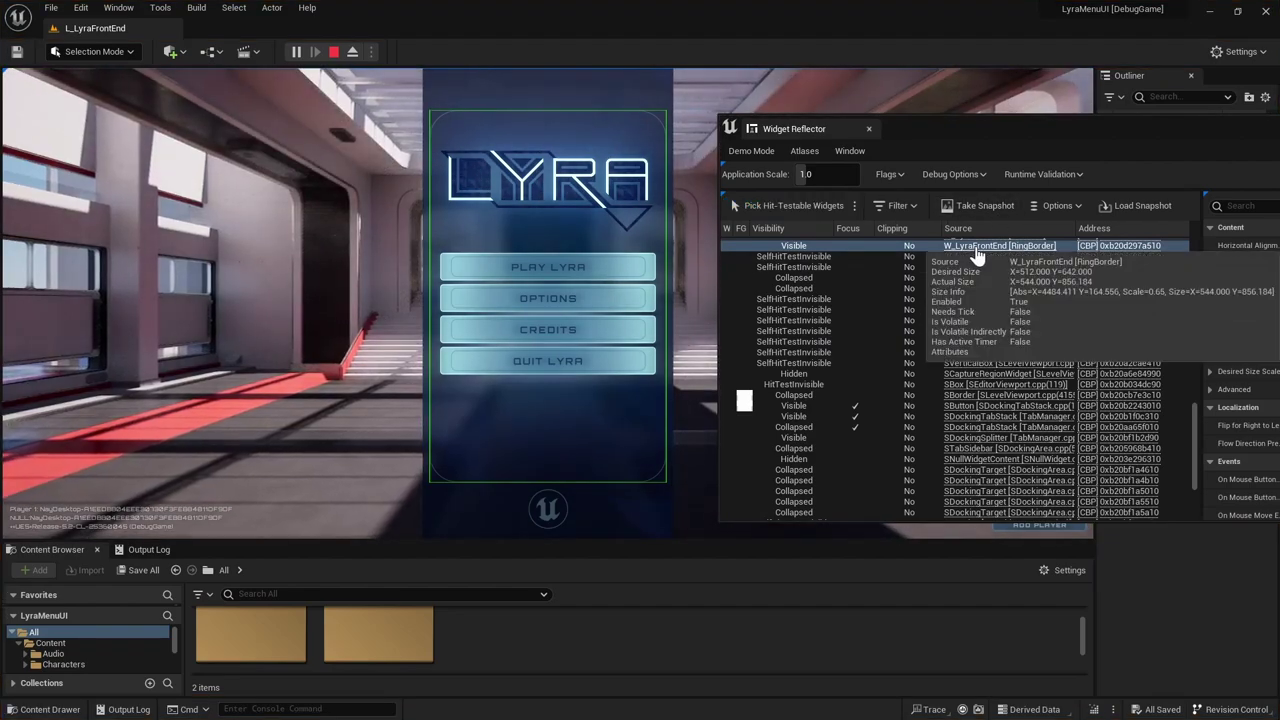
Open W_LyraFrontEnd from RingBorder, stop the play session, and widen the Details panel.
click(960, 248)
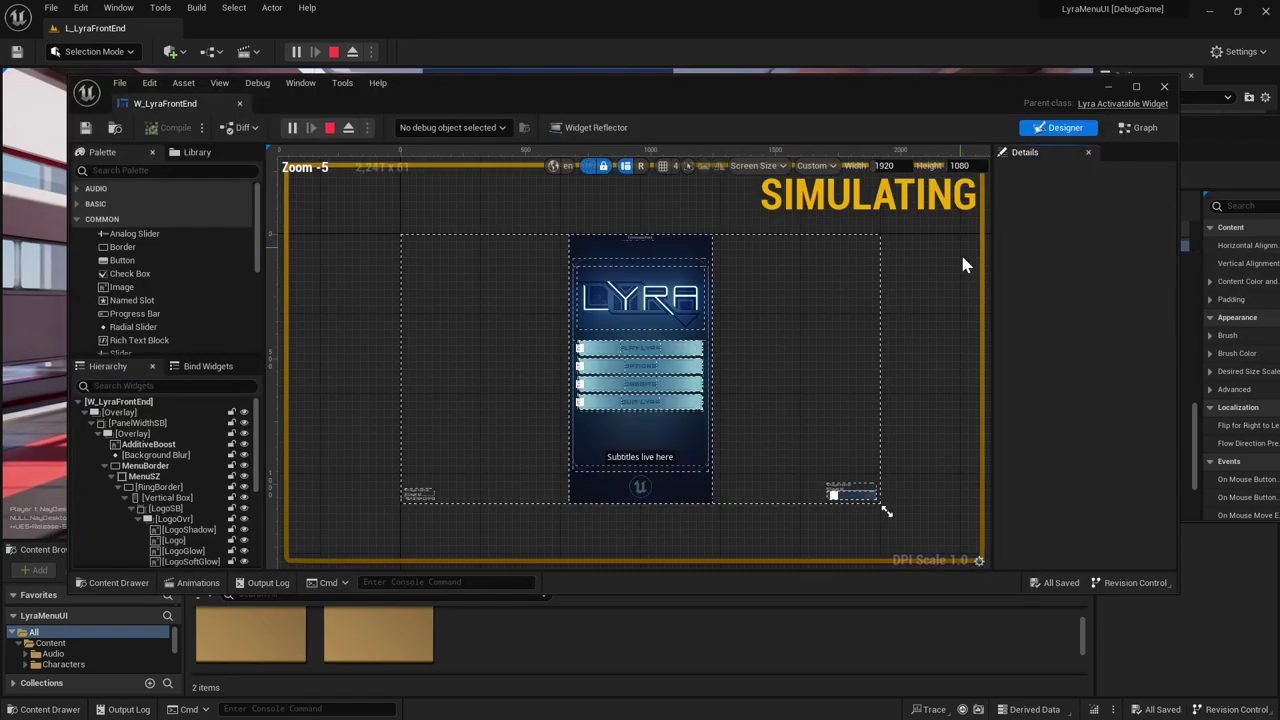
drag(448, 90, 420, 138)
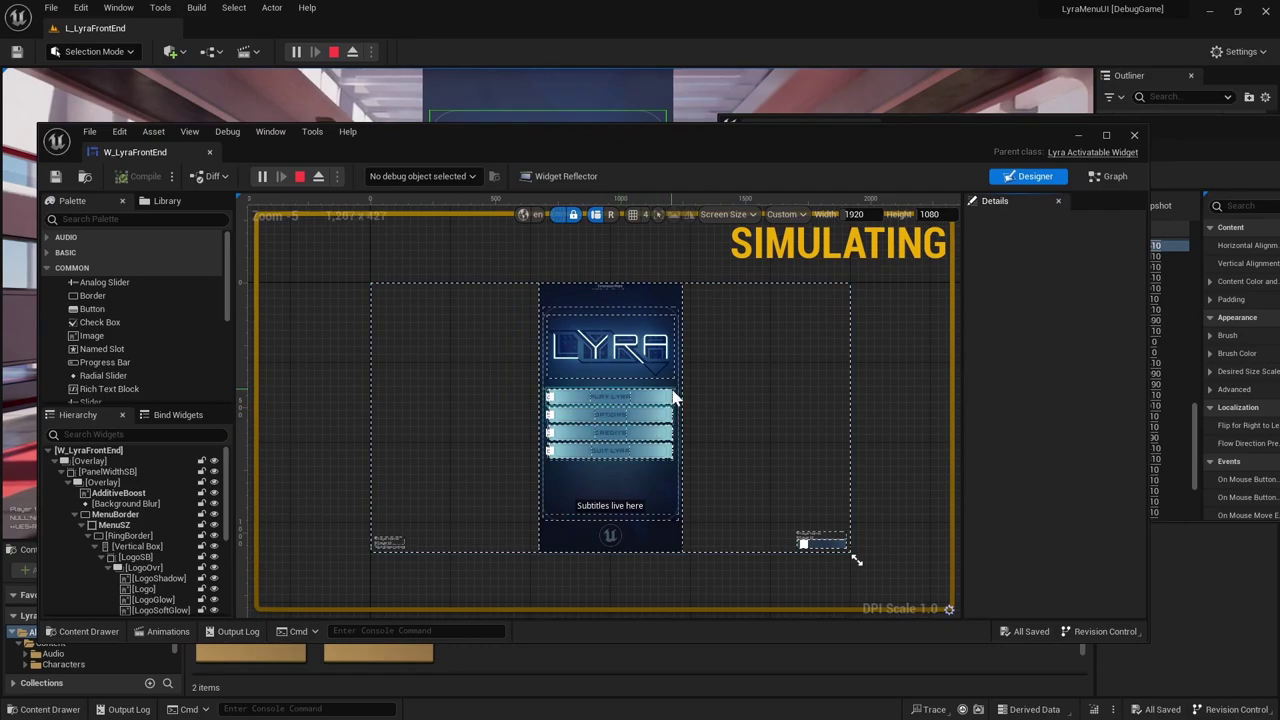
scroll(676, 418, up, 1)
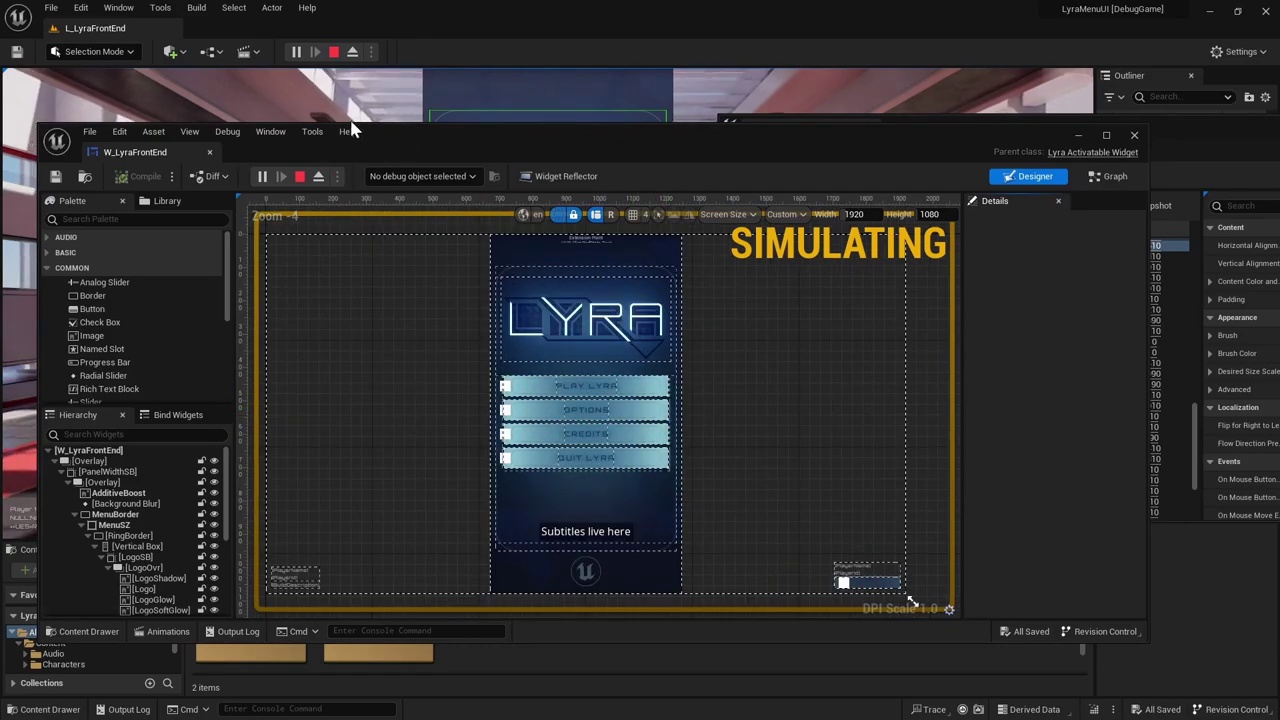
drag(548, 131, 568, 88)
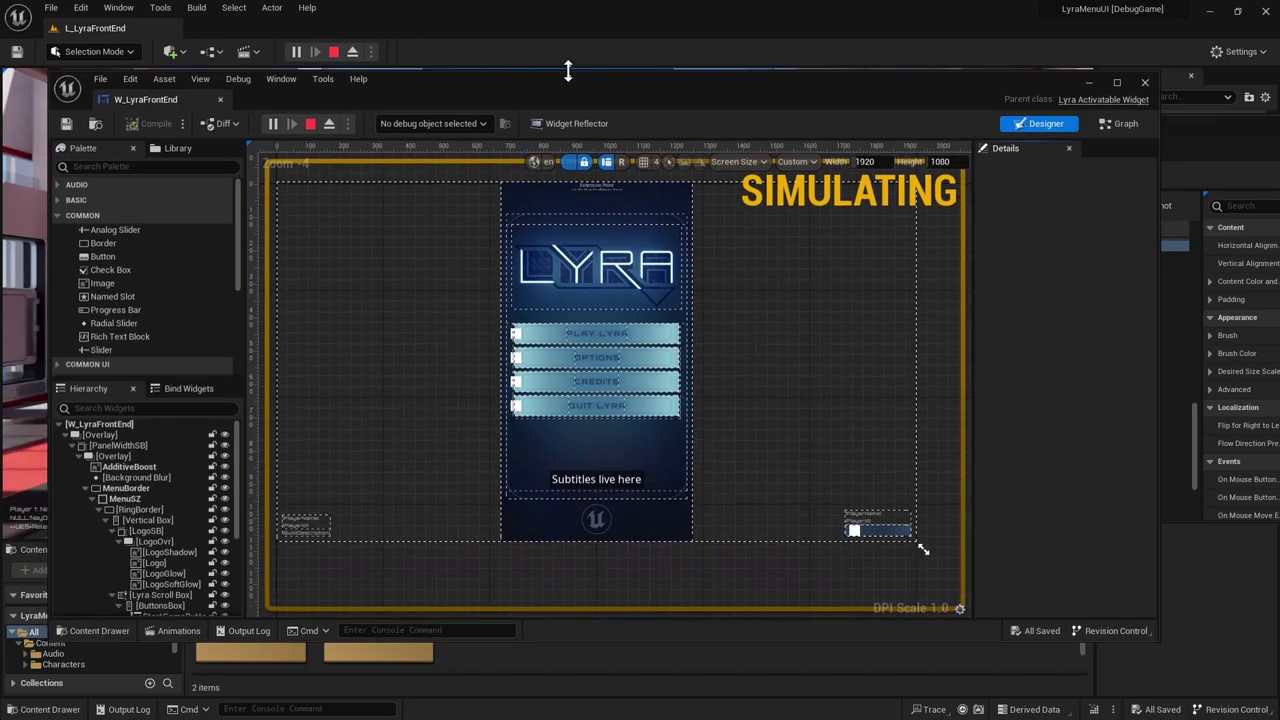
click(333, 51)
drag(602, 85, 606, 104)
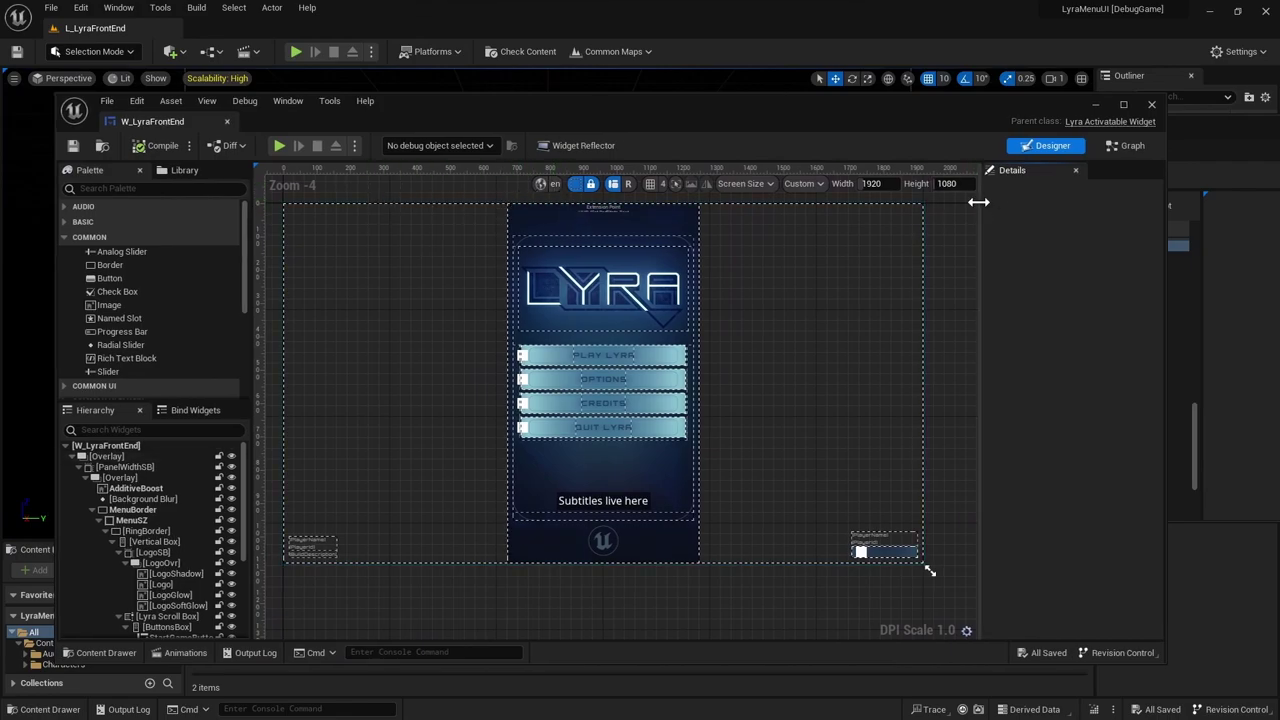
drag(977, 203, 647, 240)
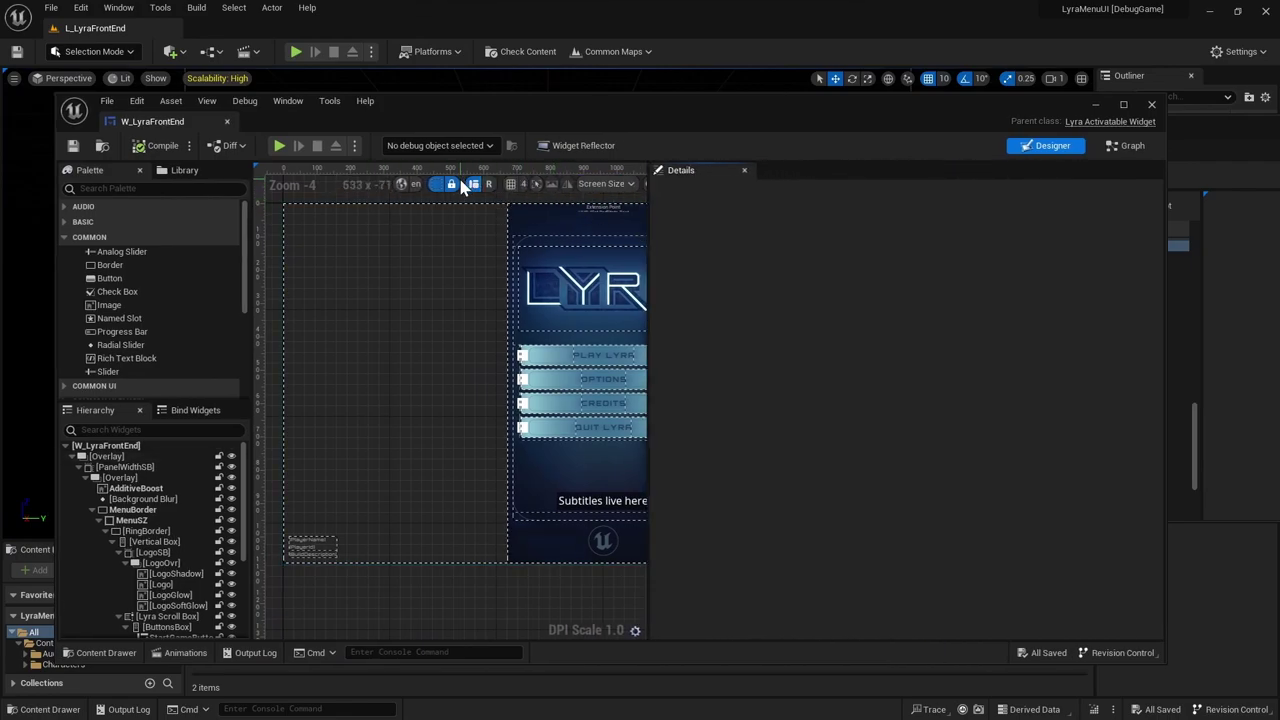
Restore the design canvas width and maximize the W_LyraFrontEnd editor.
click(416, 185)
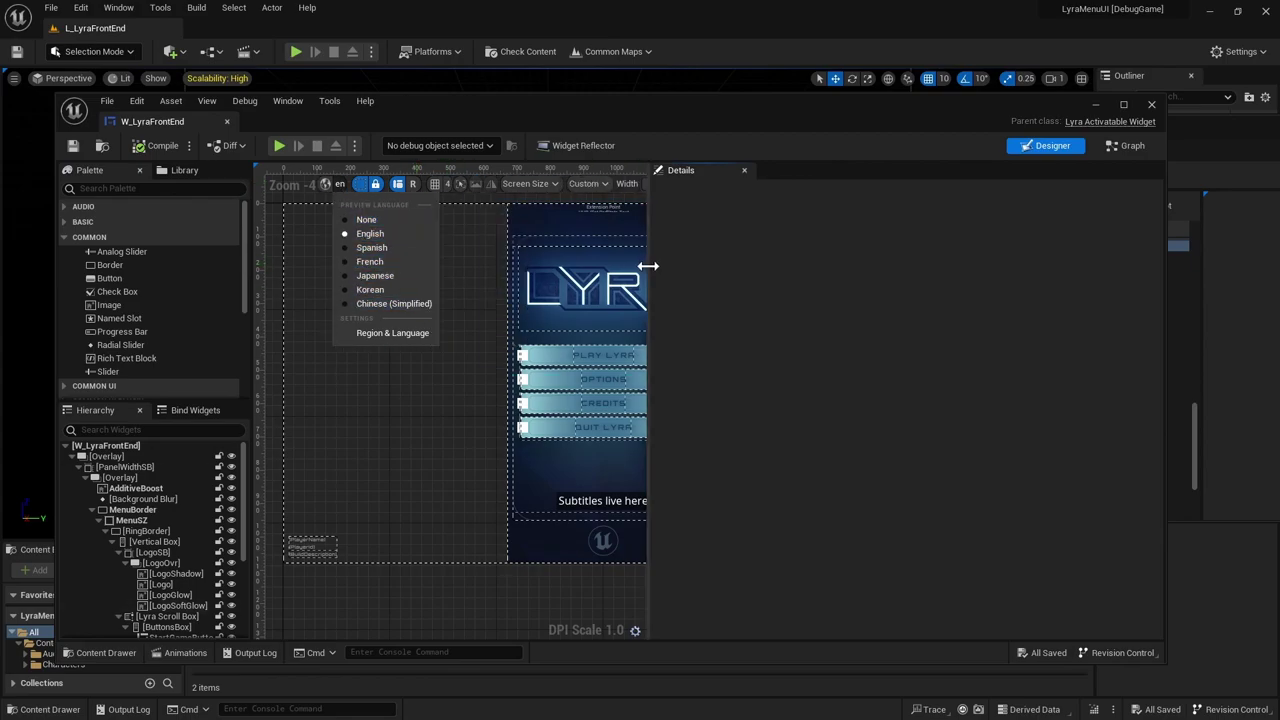
drag(651, 262, 1016, 315)
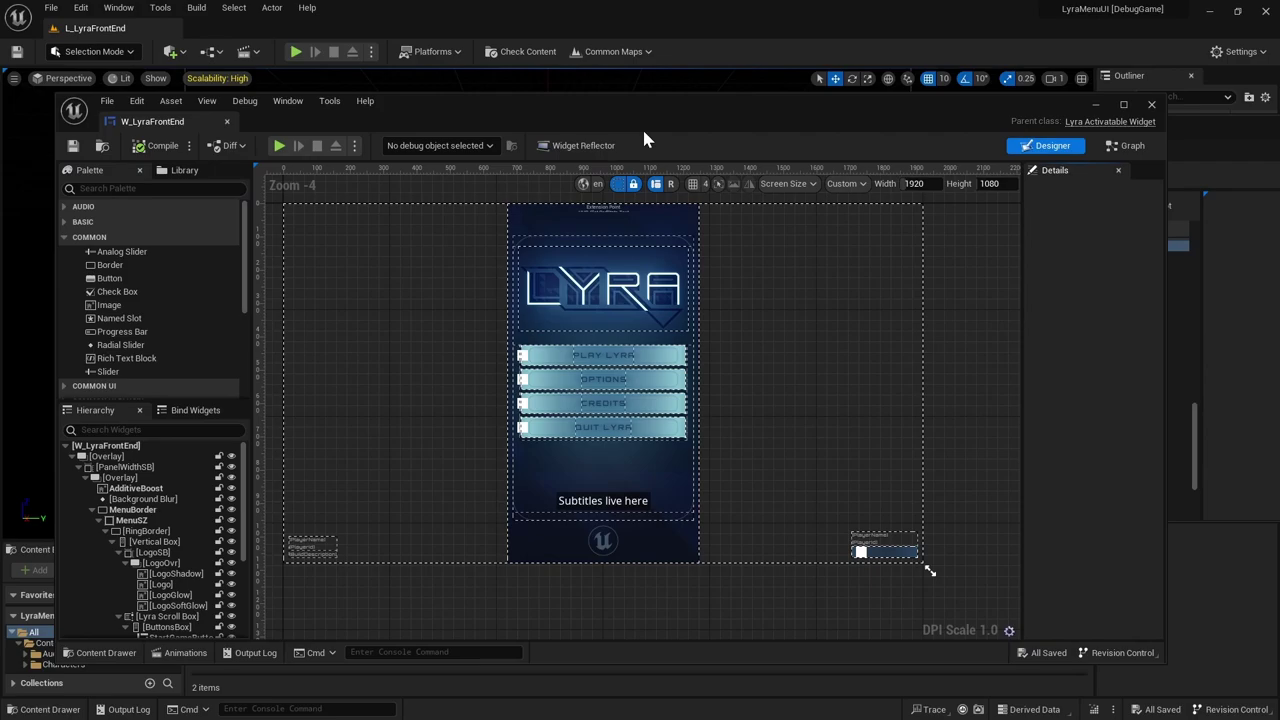
drag(642, 127, 596, 40)
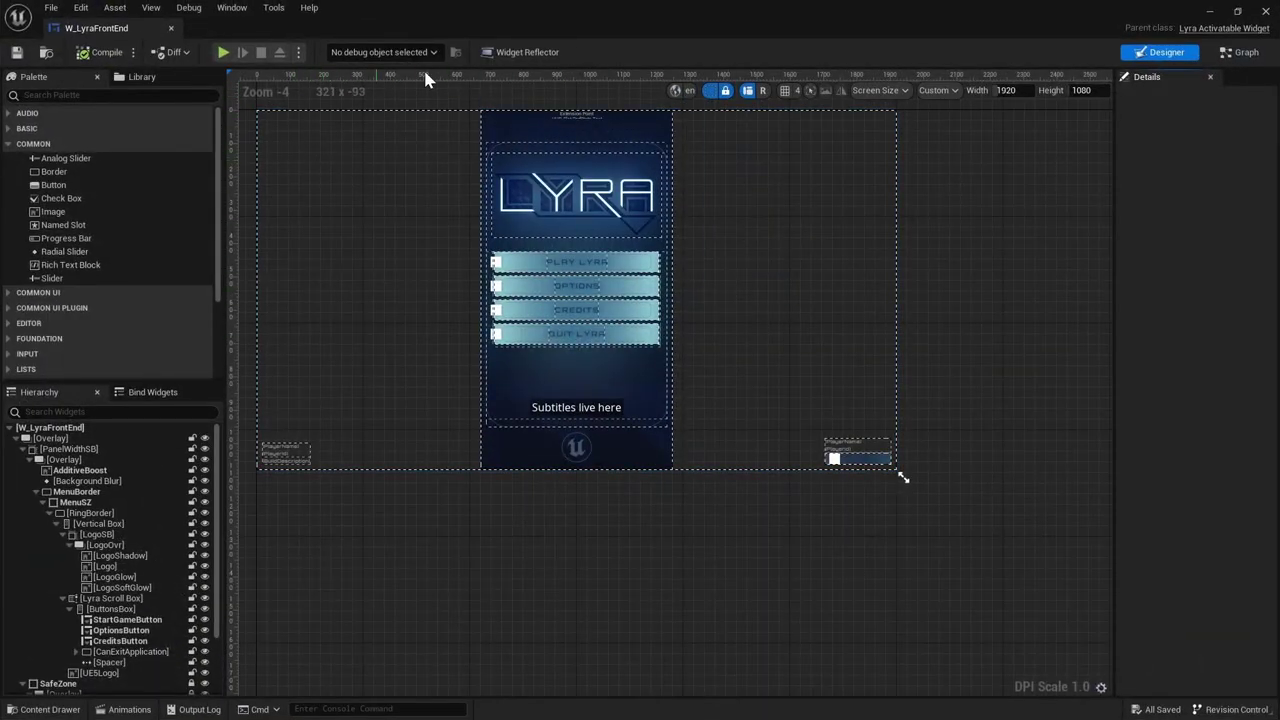
Set the menu's Preview Language to French, then None, then Japanese.
click(689, 92)
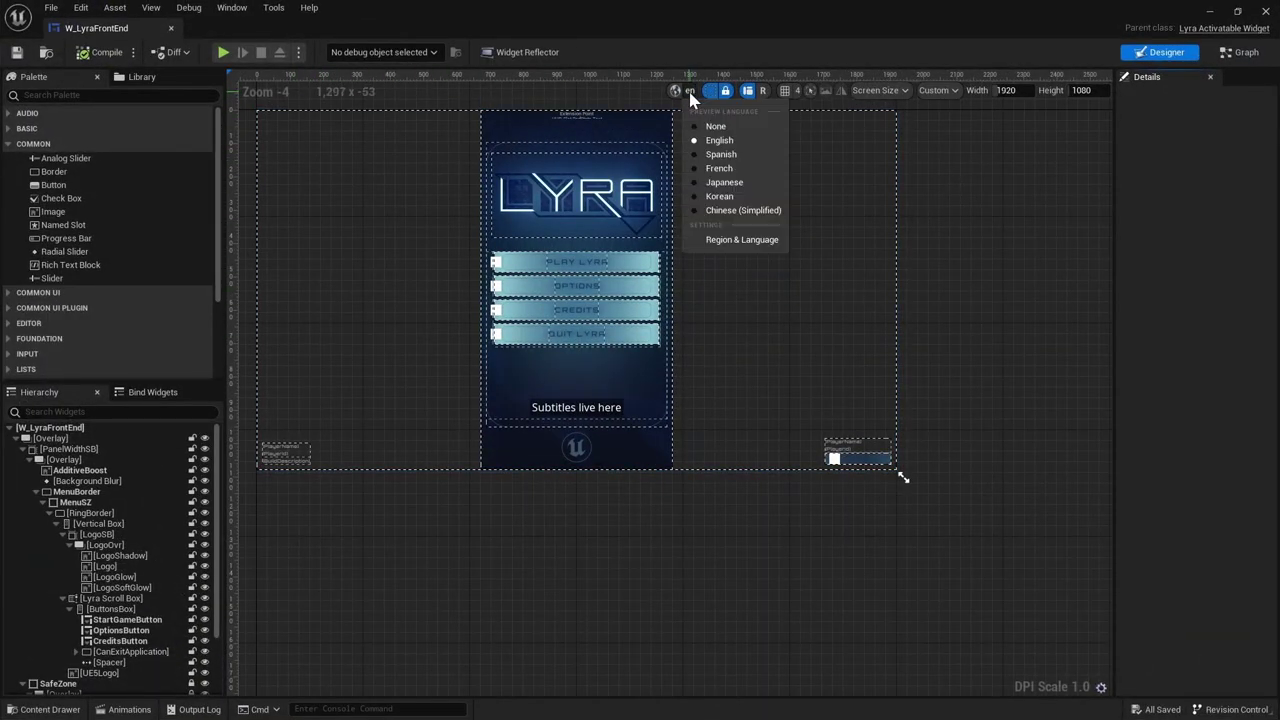
click(718, 168)
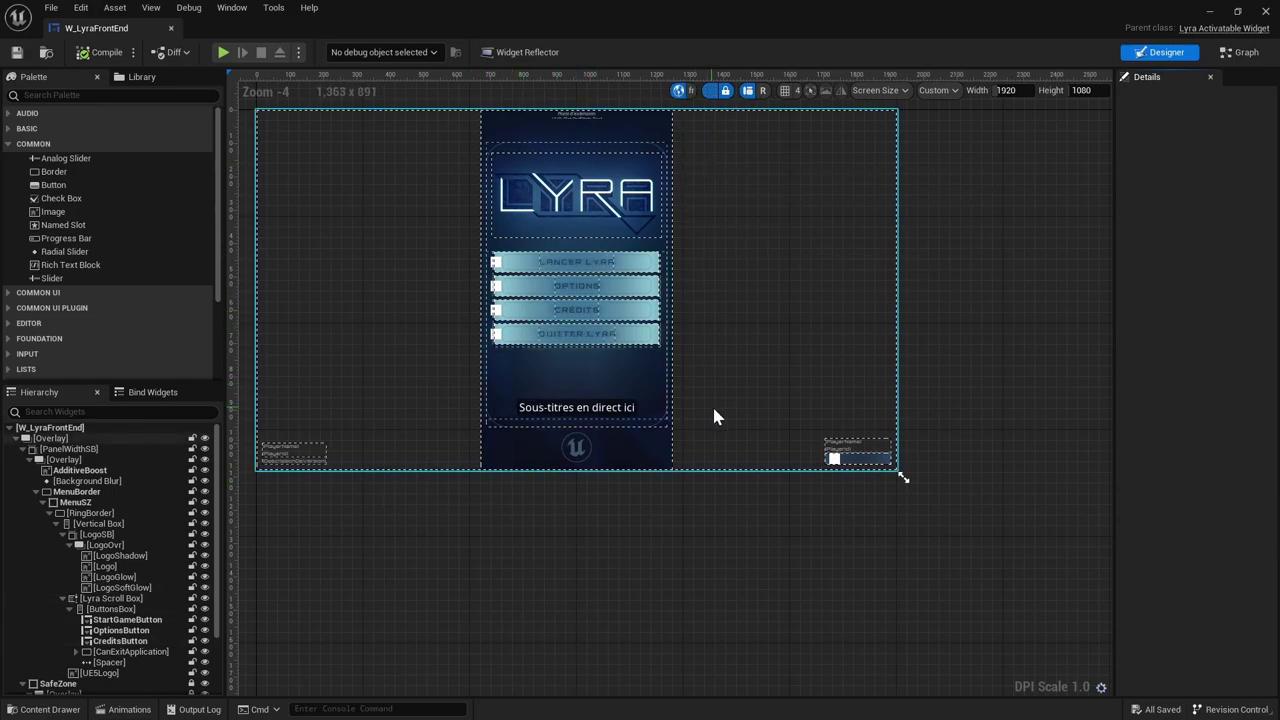
scroll(570, 120, up, 5)
scroll(575, 128, down, 4)
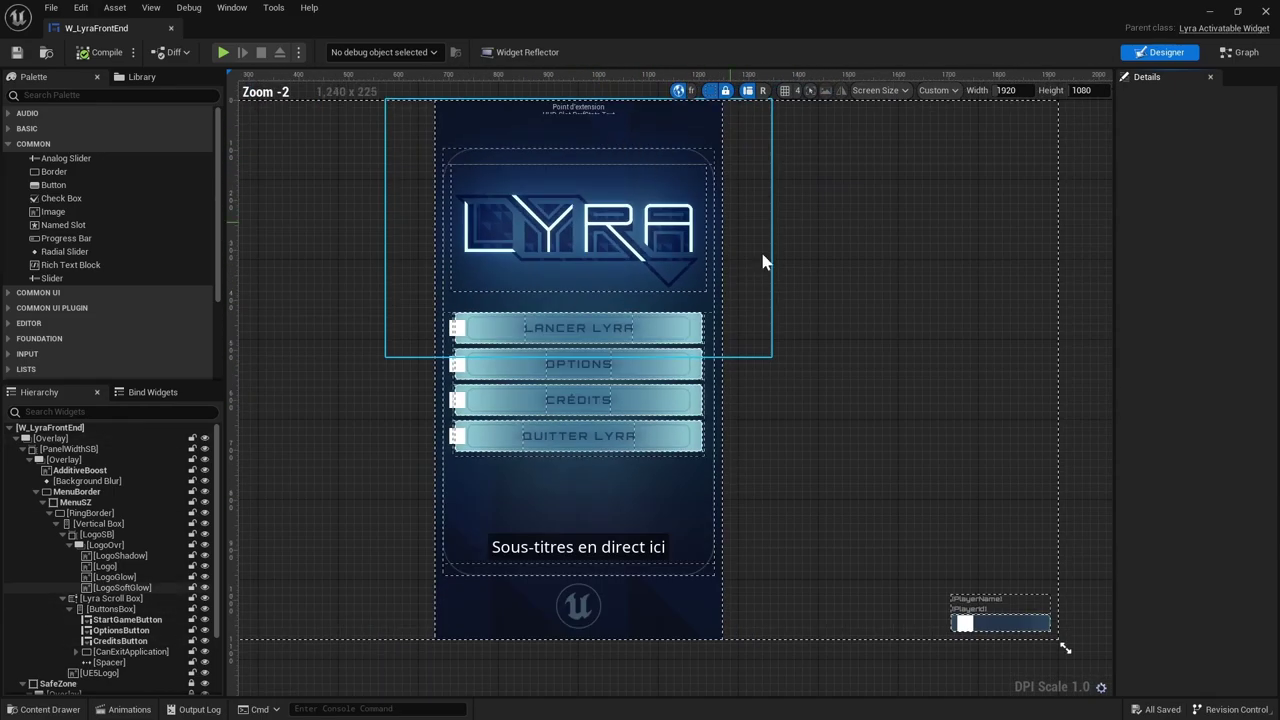
click(690, 91)
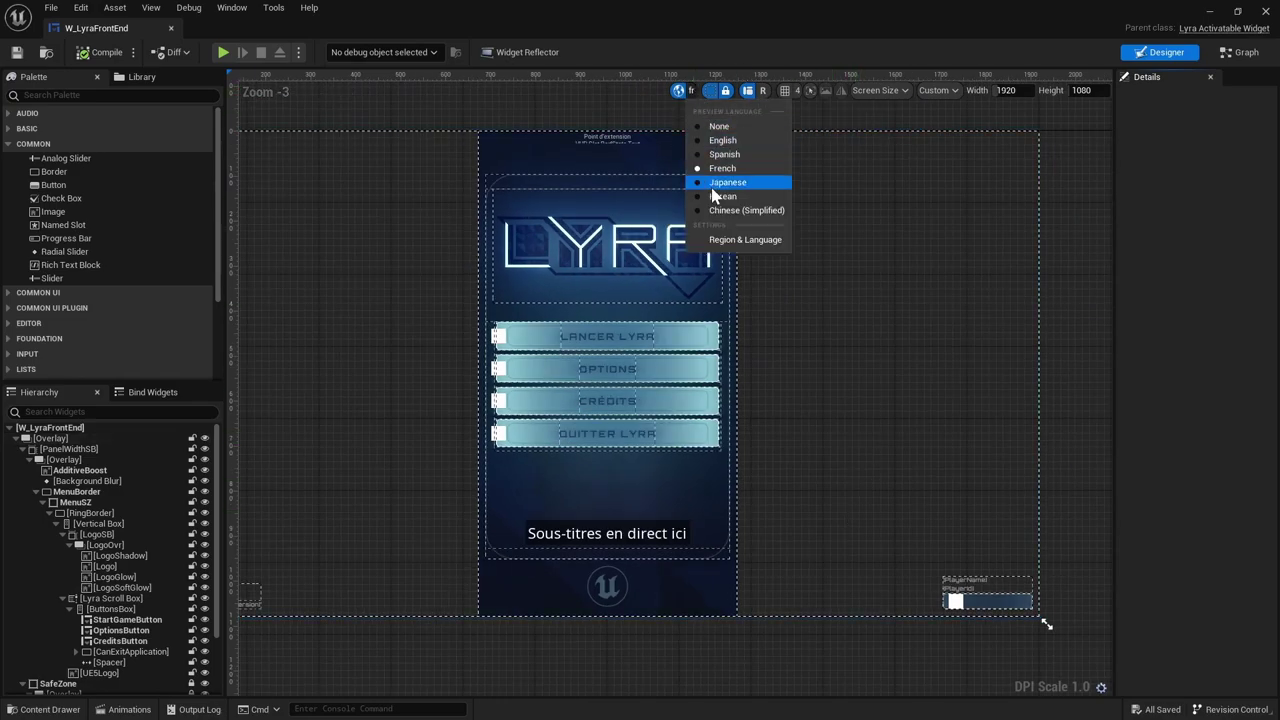
click(719, 126)
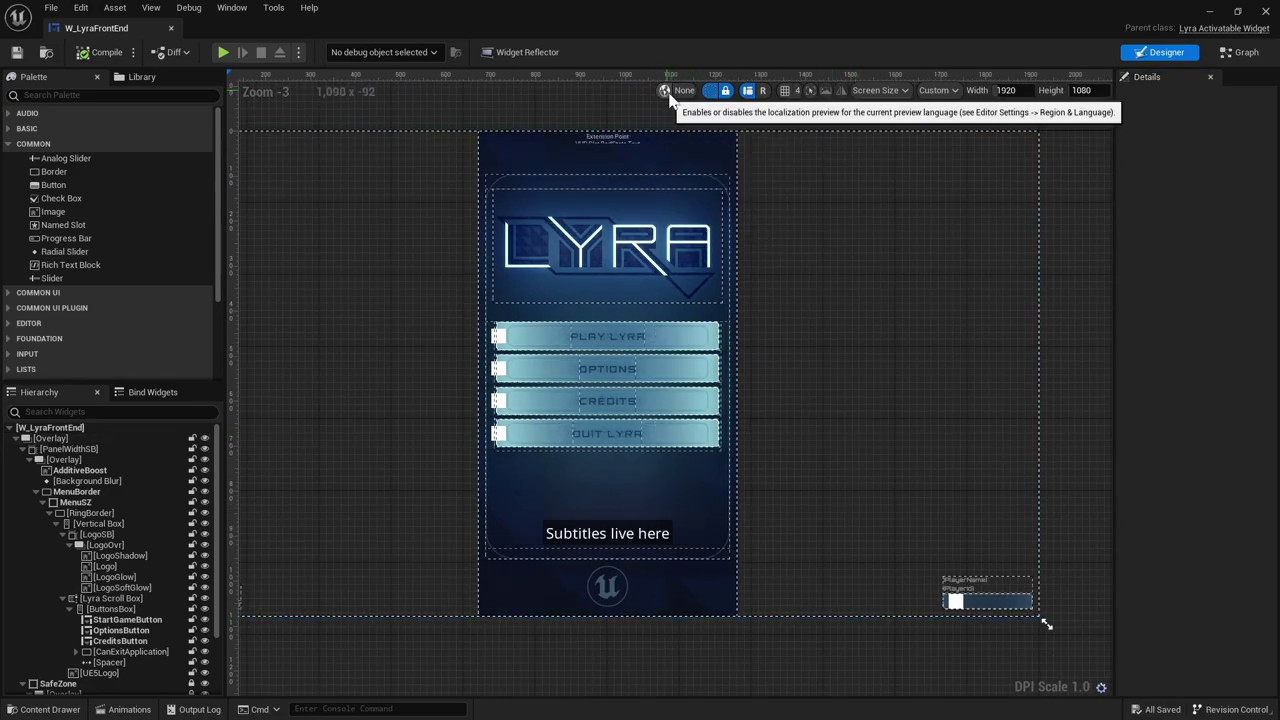
click(683, 94)
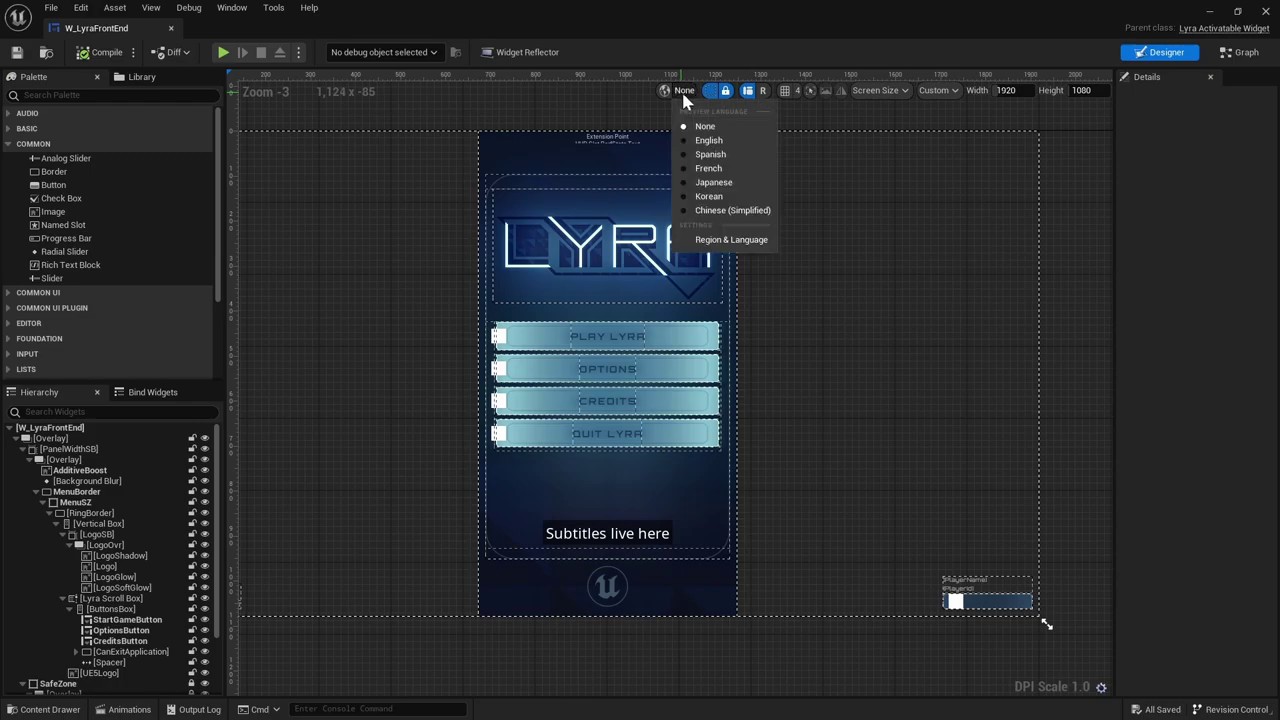
click(714, 182)
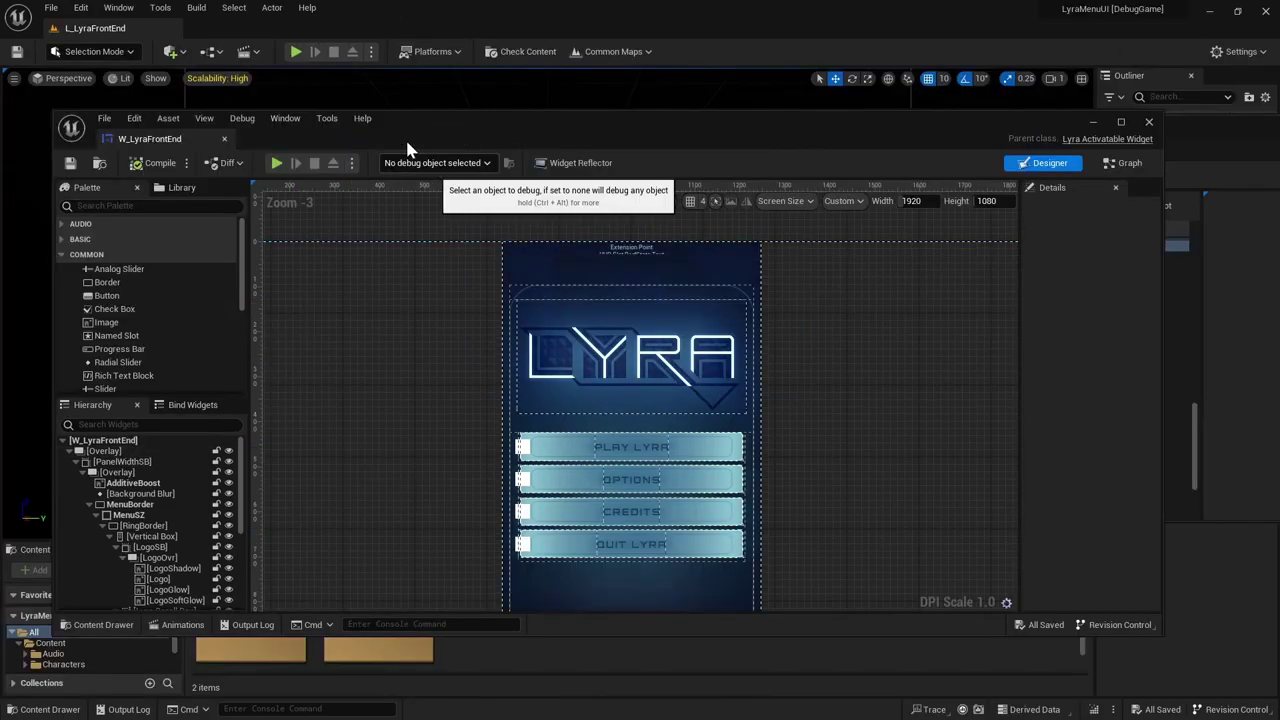
click(80, 8)
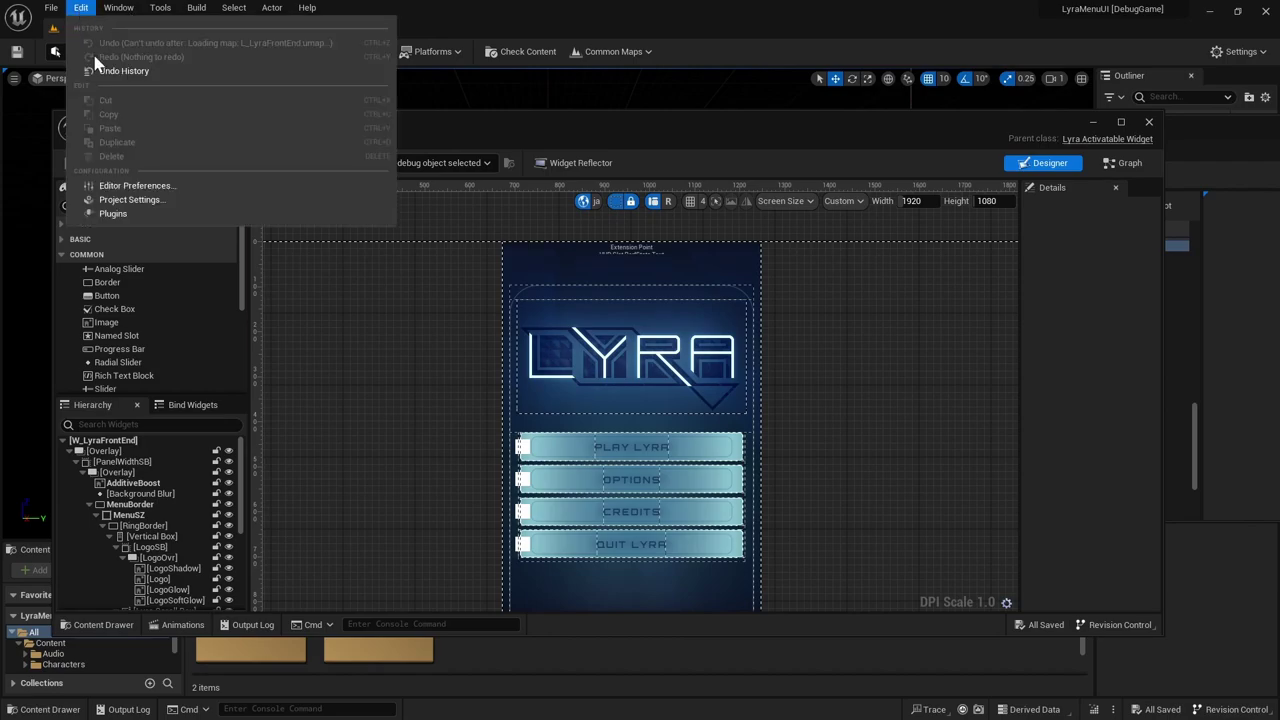
click(125, 199)
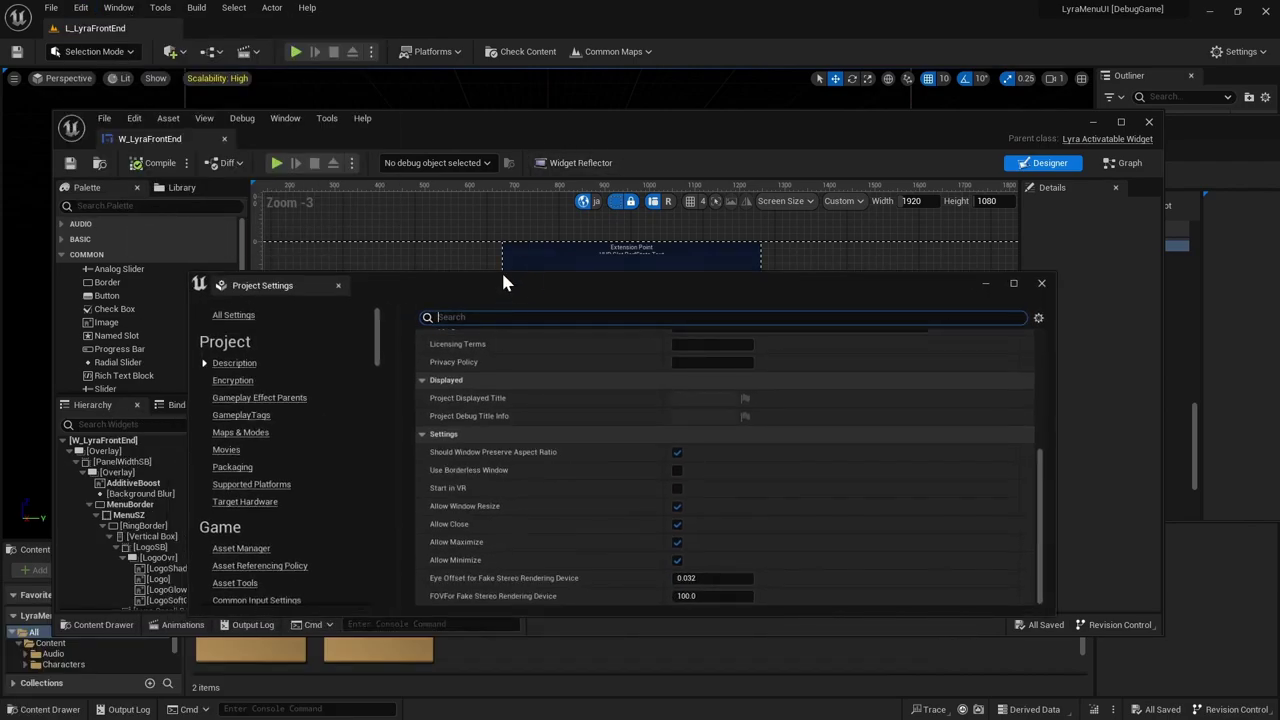
drag(495, 272, 495, 168)
click(232, 364)
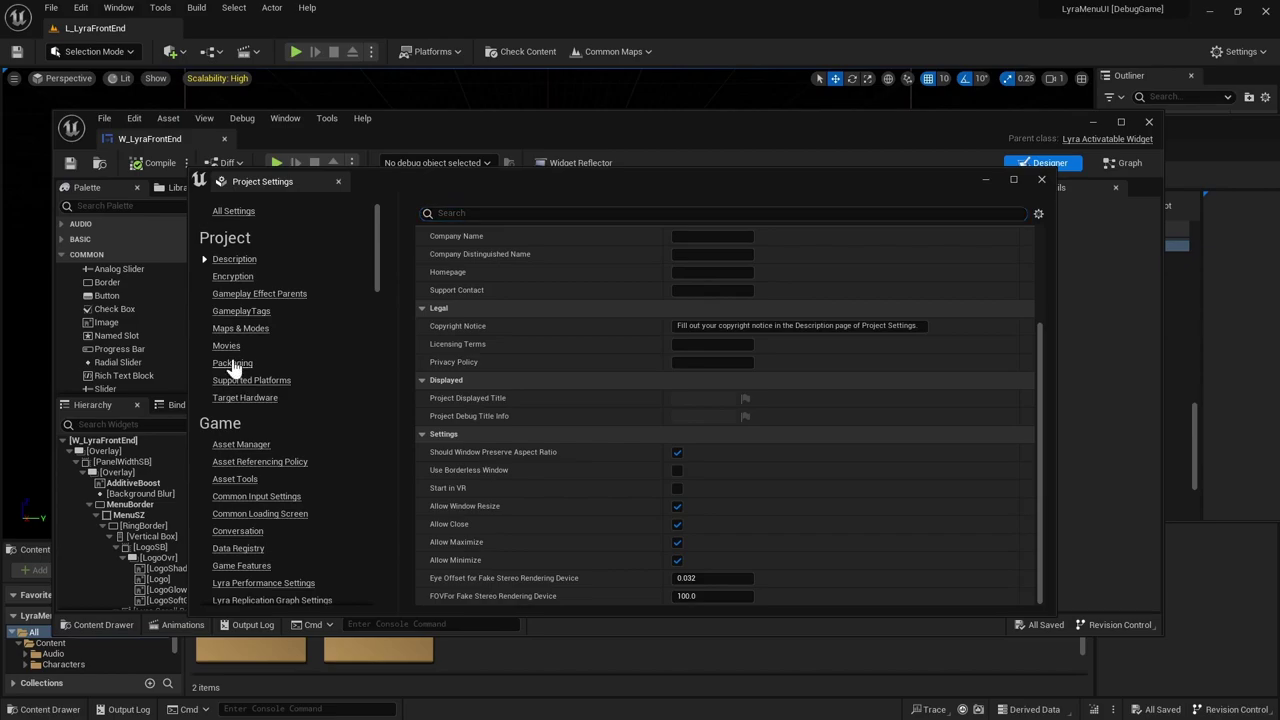
scroll(550, 400, down, 2)
scroll(455, 380, down, 3)
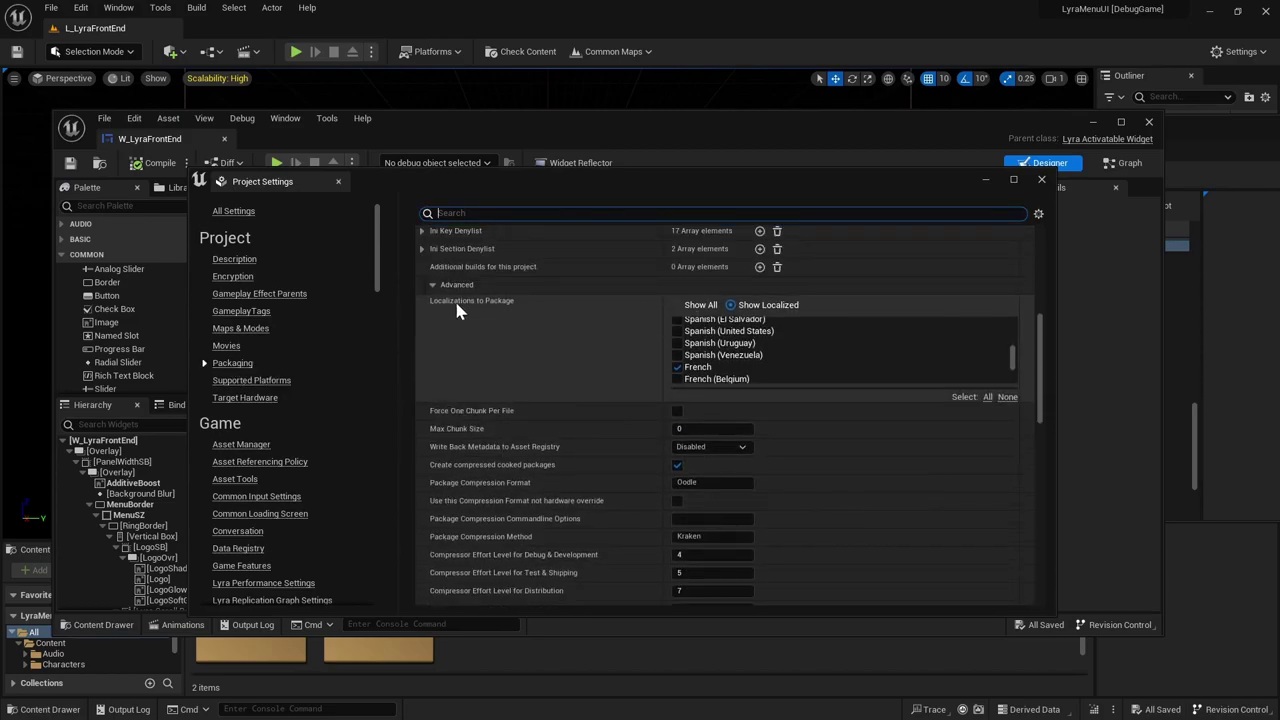
scroll(1012, 350, up, 5)
scroll(1012, 522, up, 3)
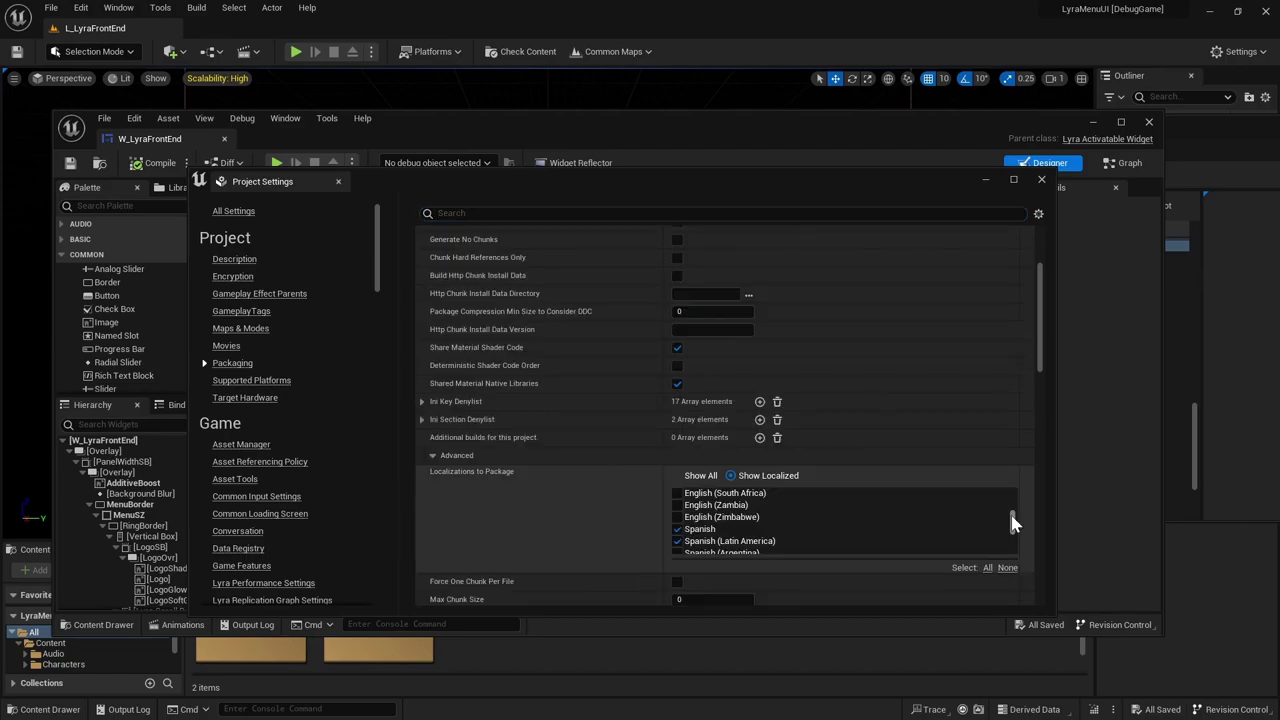
drag(1012, 522, 1010, 542)
scroll(734, 520, down, 5)
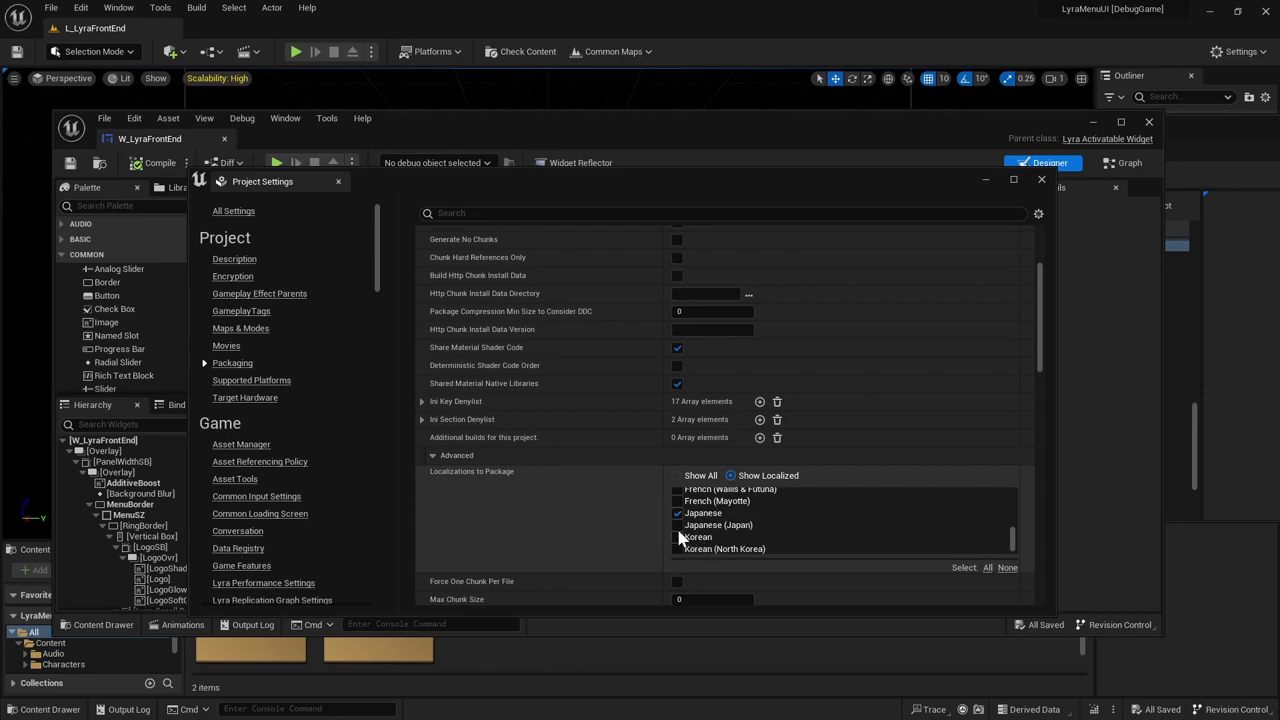
click(475, 168)
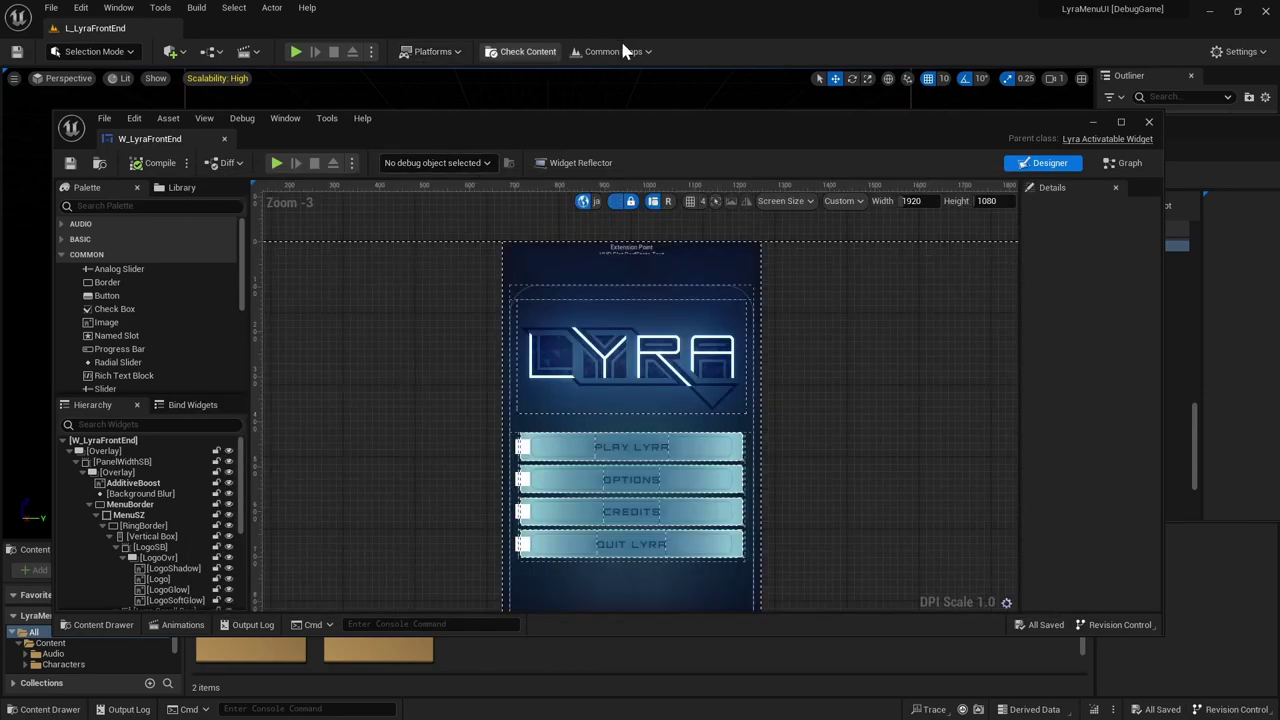
Start packaging the project for Windows from the Platforms menu.
click(425, 53)
mouse_move(480, 282)
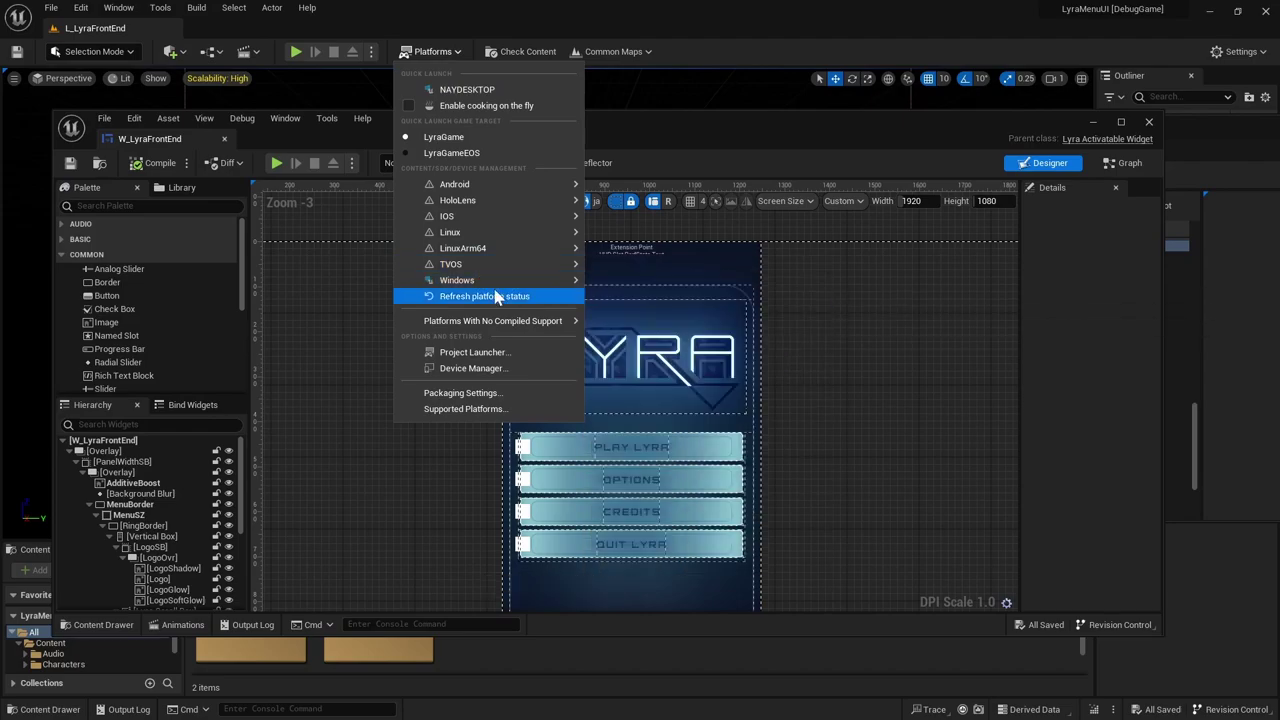
click(642, 292)
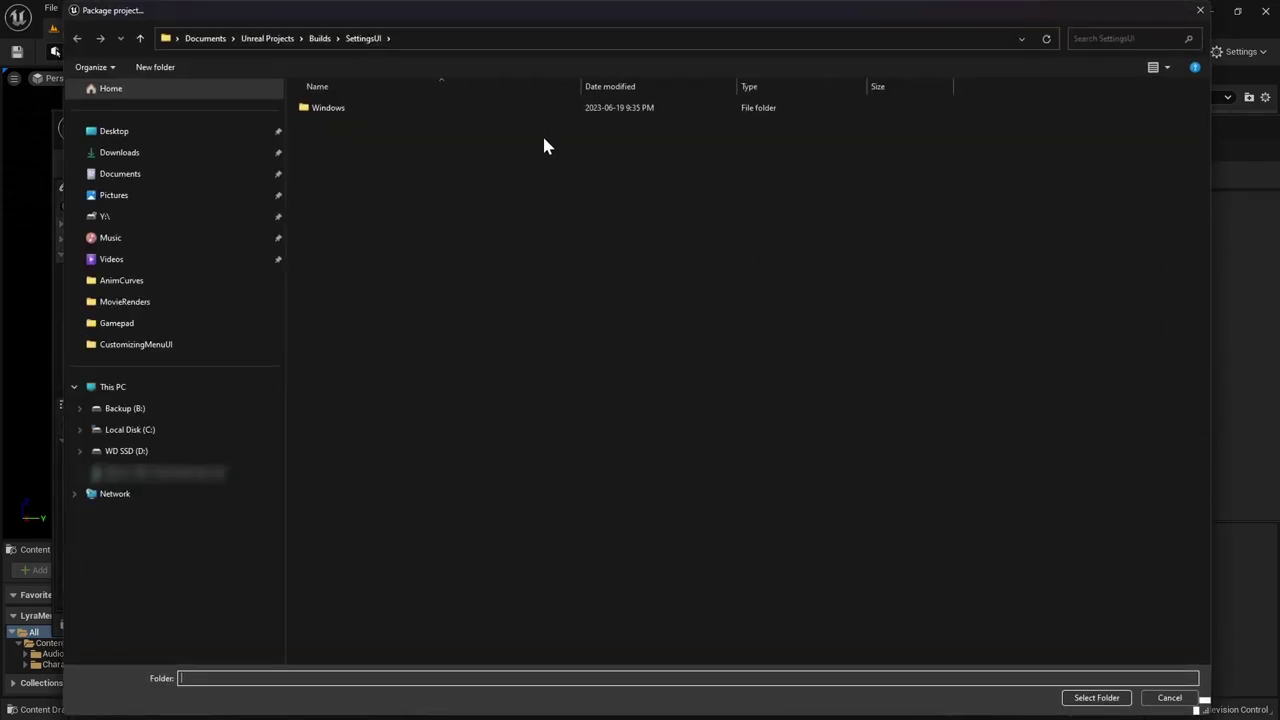
Create a SettingsUIWithoutKorean folder in Builds and choose it as the package destination.
click(318, 38)
right_click(373, 211)
mouse_move(429, 370)
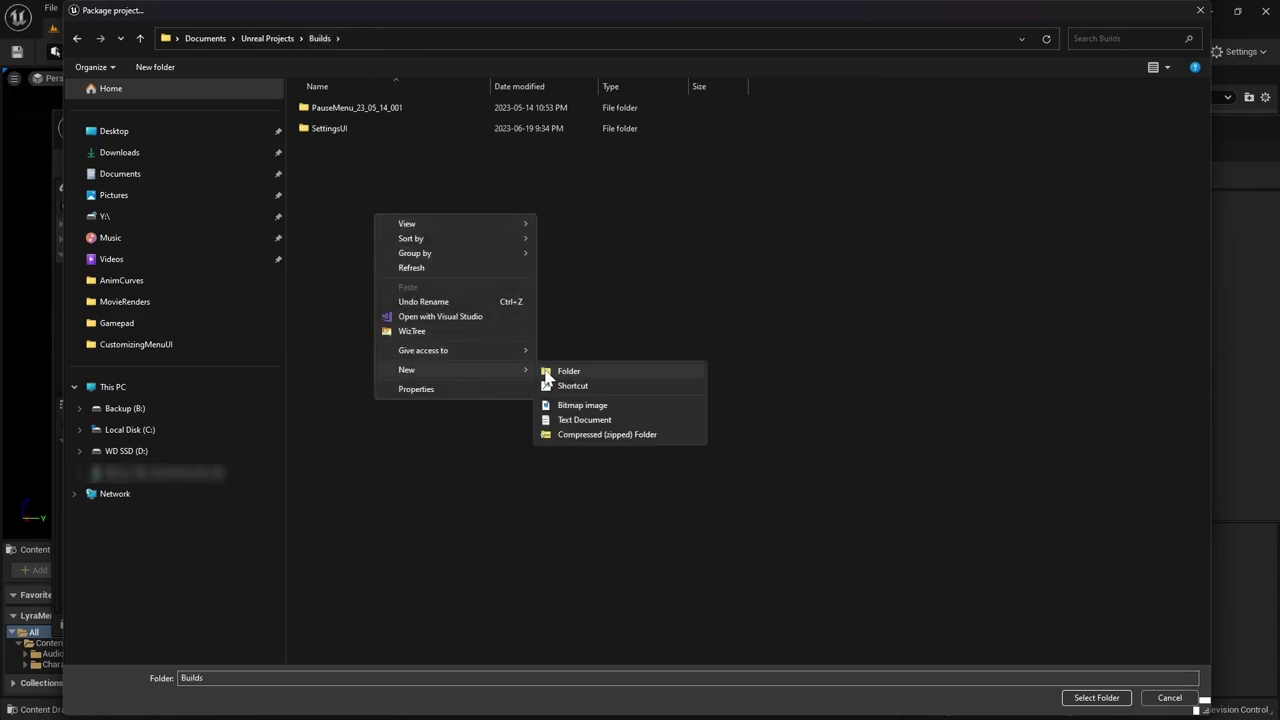
click(575, 366)
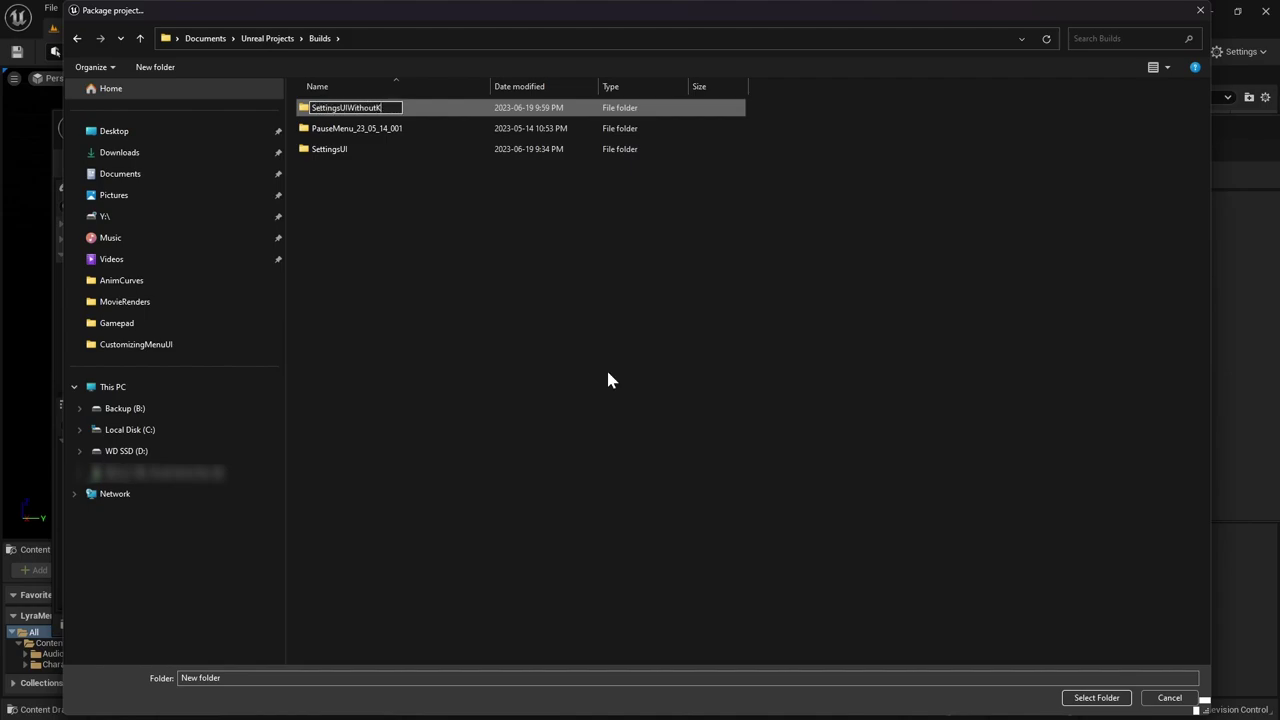
text(SettingsUIWithoutKorean)
key(Return)
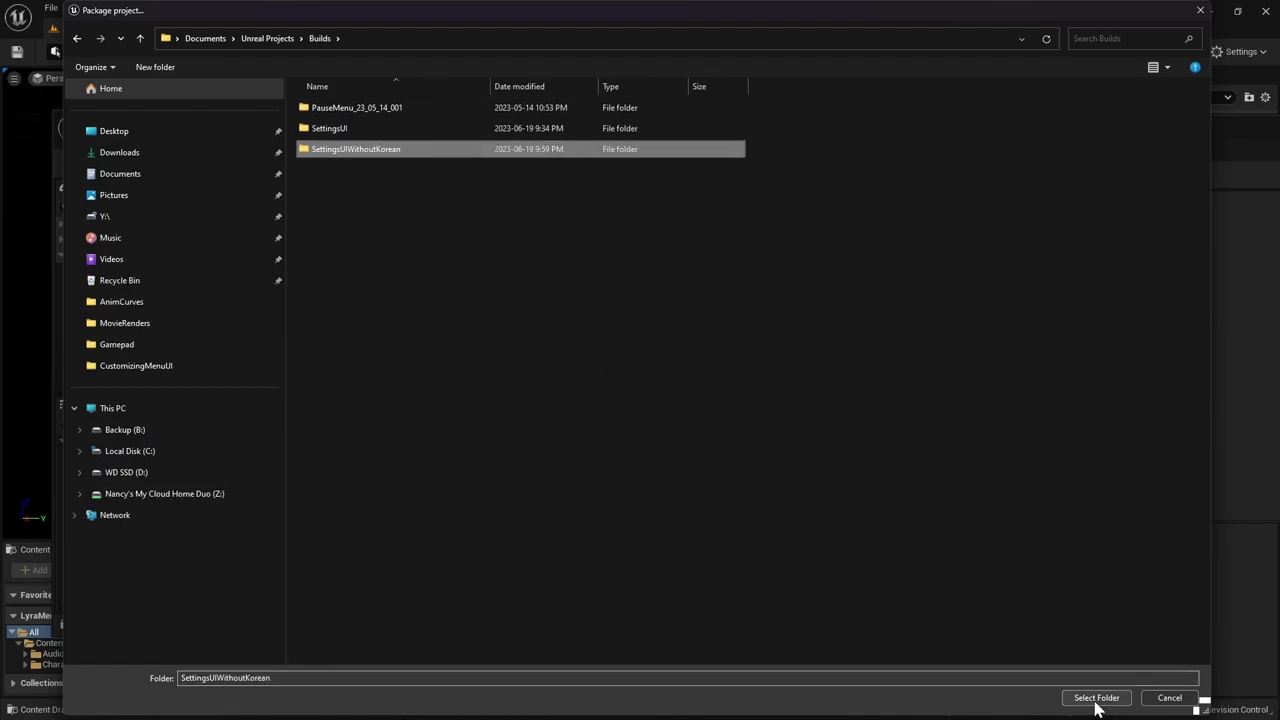
click(1096, 697)
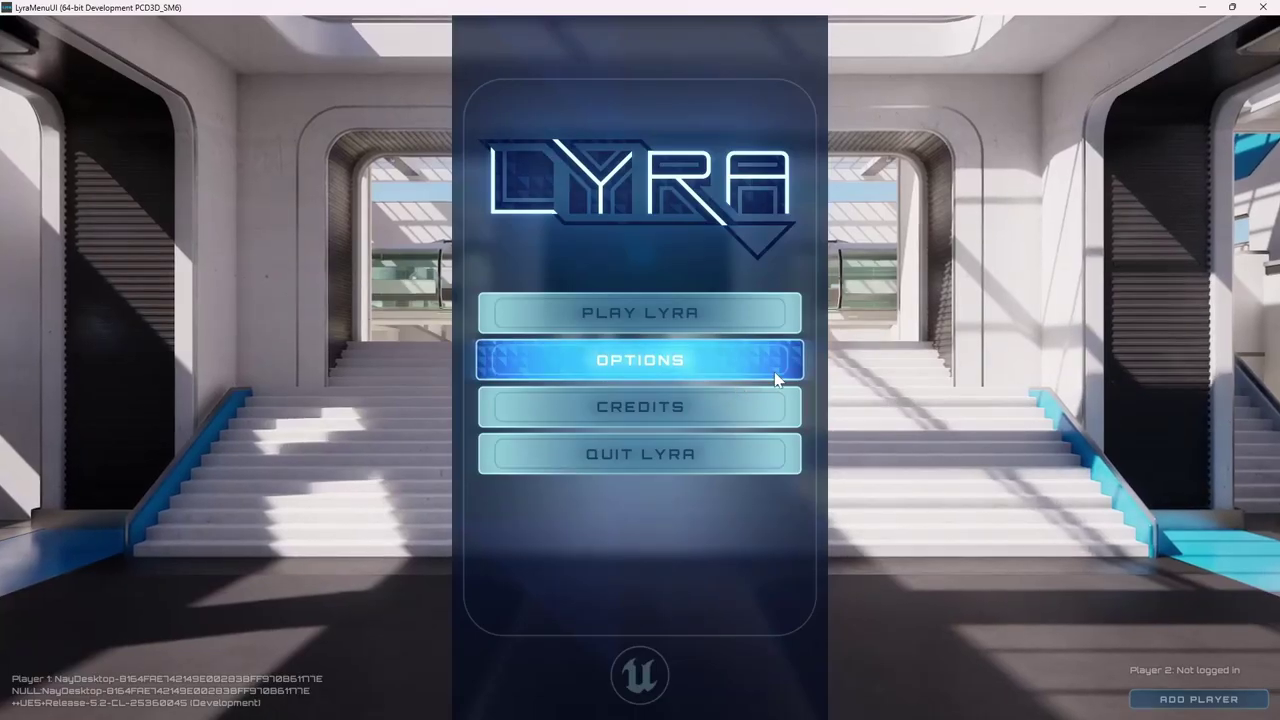